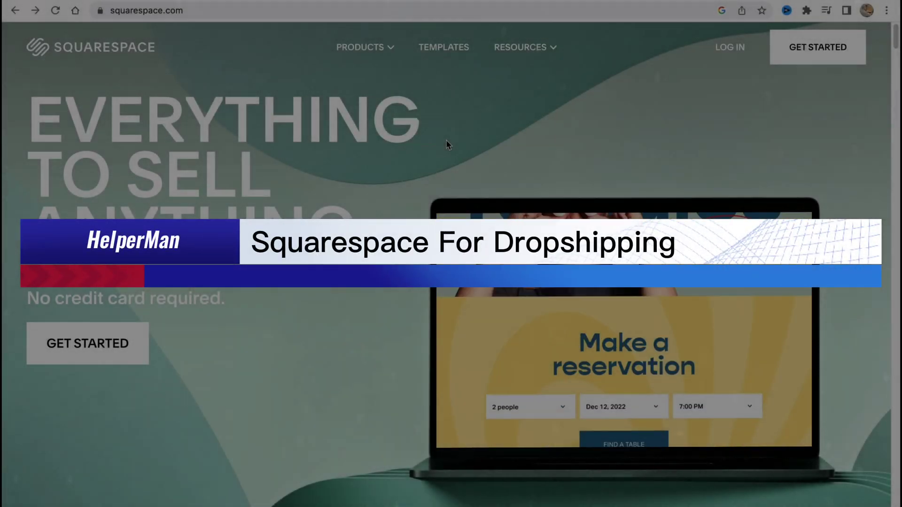
Scroll down the Squarespace homepage to look over its content, then back up.
scroll(446, 144, "down", 6)
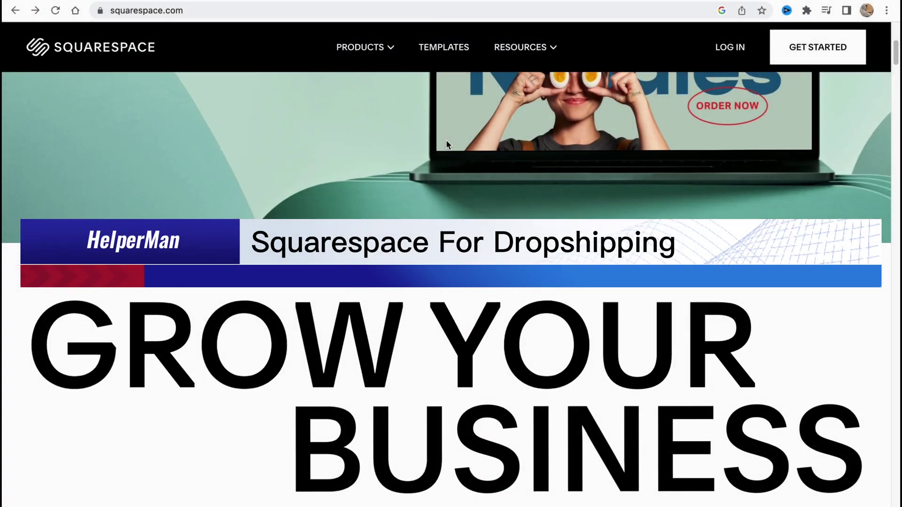
scroll(447, 140, "down", 15)
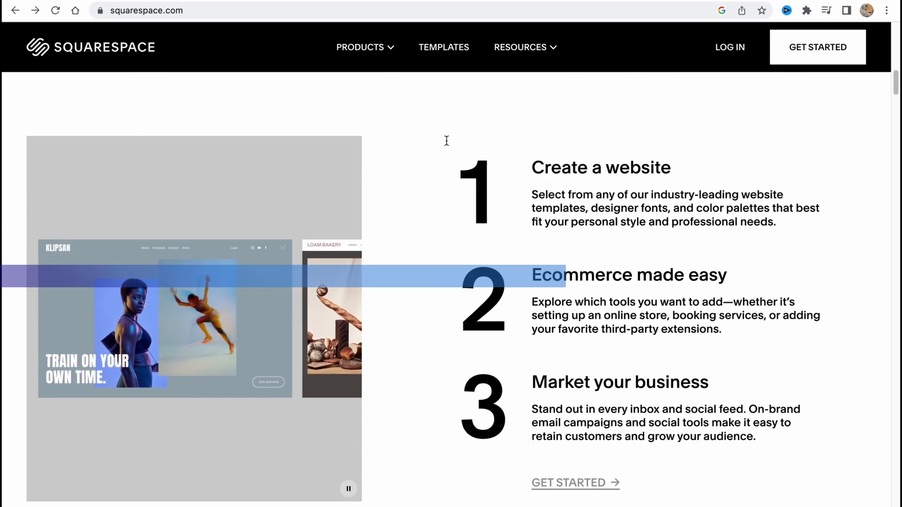
scroll(446, 141, "down", 3)
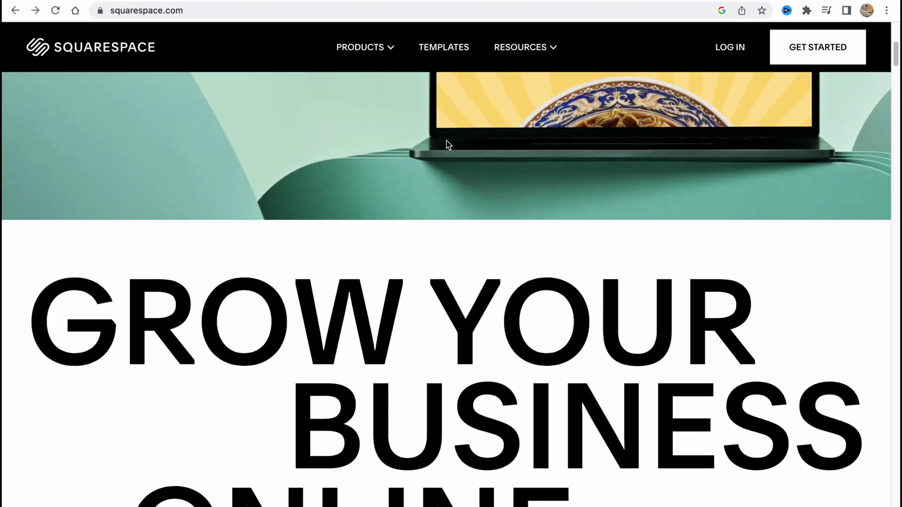
scroll(446, 140, "up", 7)
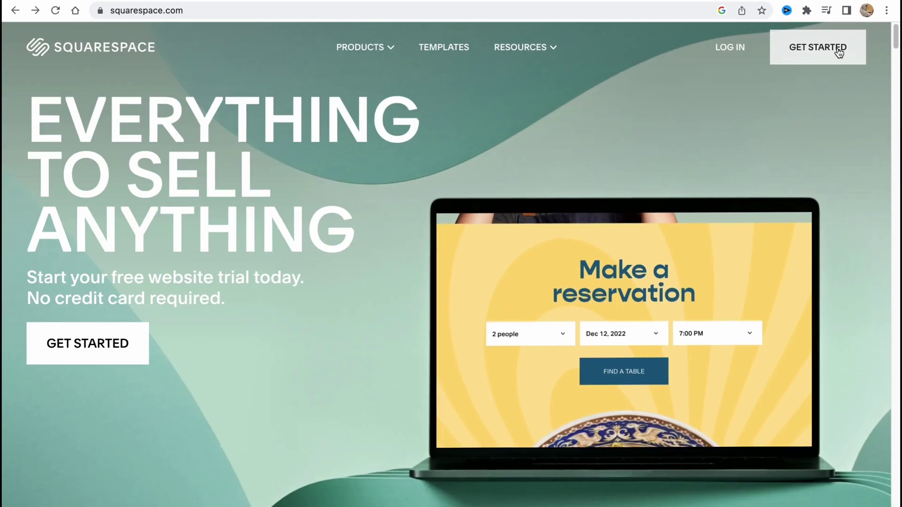
Open the Templates gallery and filter it to Online Store designs.
left_click(838, 50)
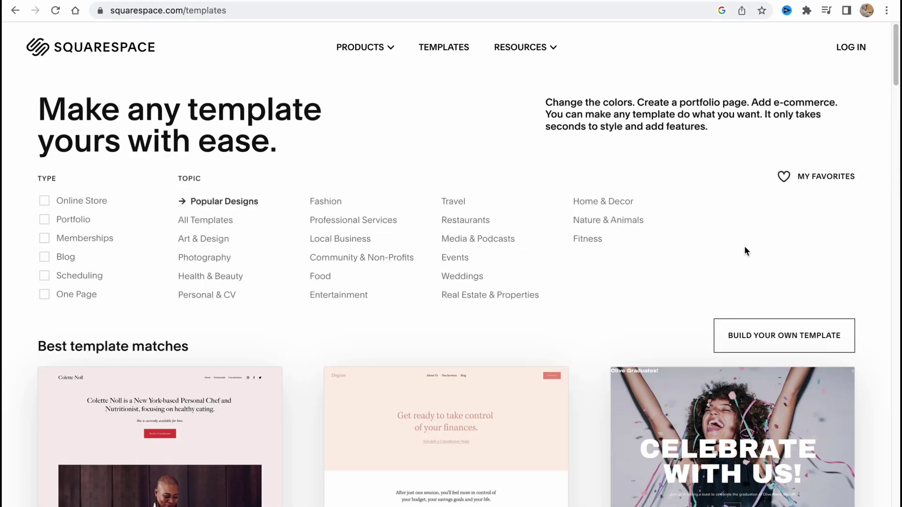
scroll(349, 347, "down", 10)
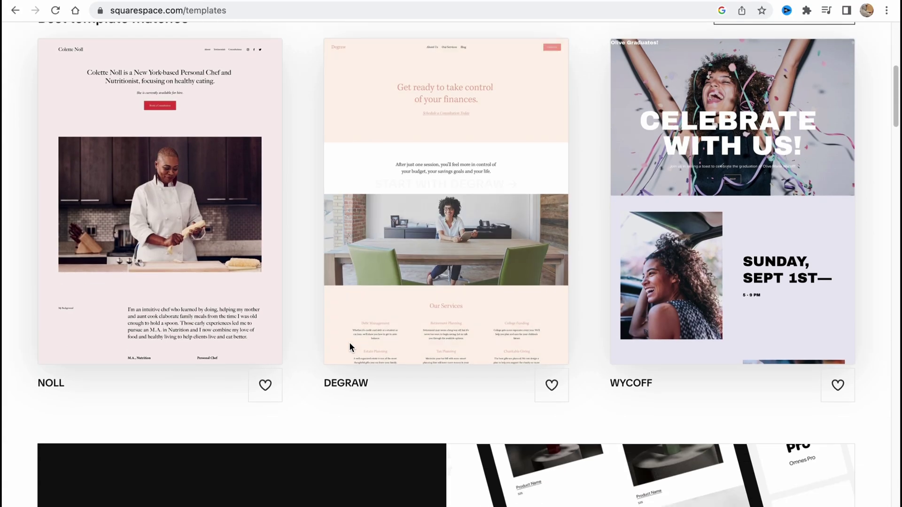
scroll(349, 346, "up", 7)
scroll(349, 342, "up", 4)
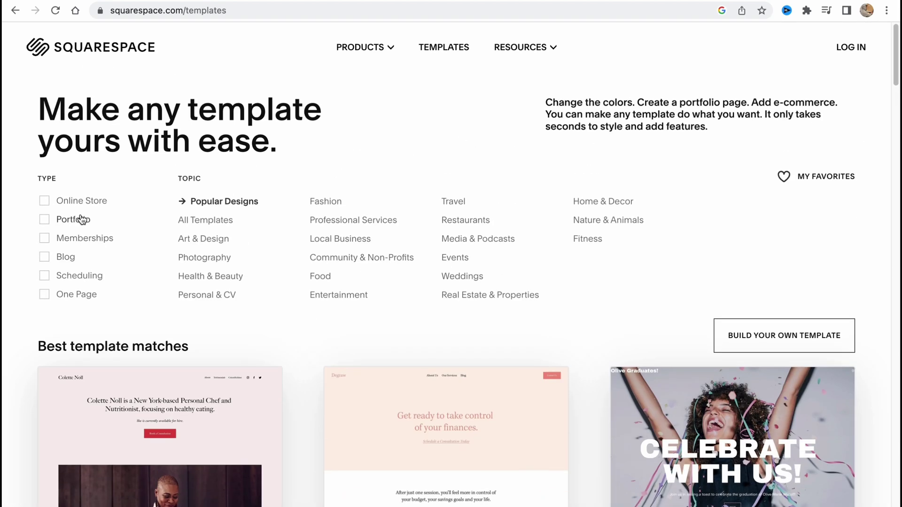
key("super+equal")
left_click(34, 201)
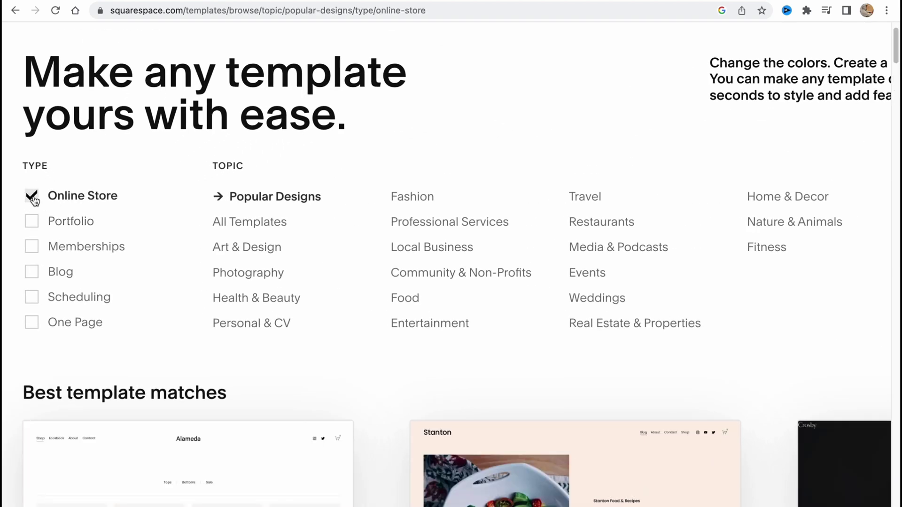
key("super+minus")
Browse the best-match store templates, including Alameda, Stanton and Crosby.
scroll(855, 336, "up", 3)
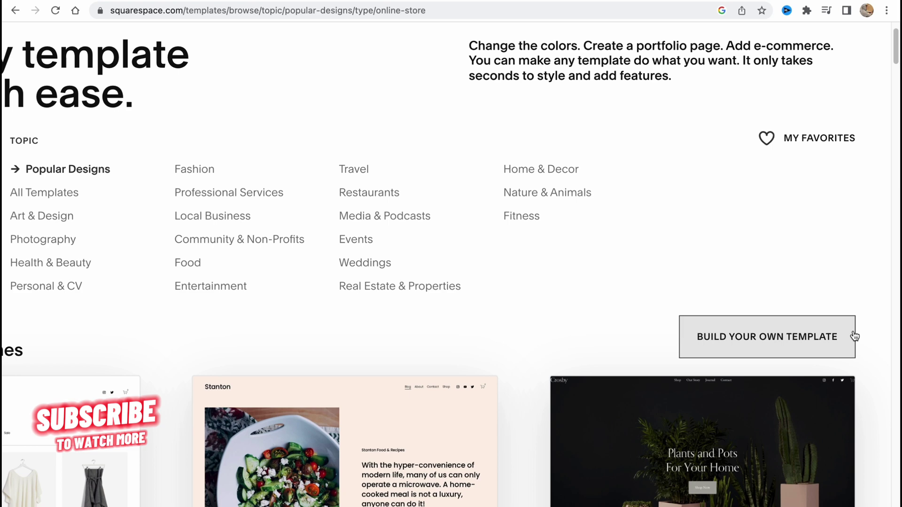
scroll(852, 336, "up", 3)
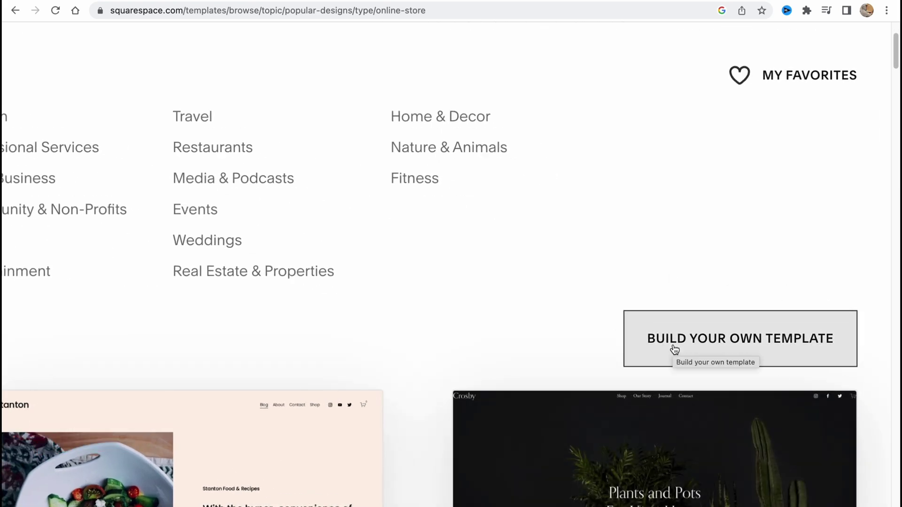
scroll(671, 348, "down", 1)
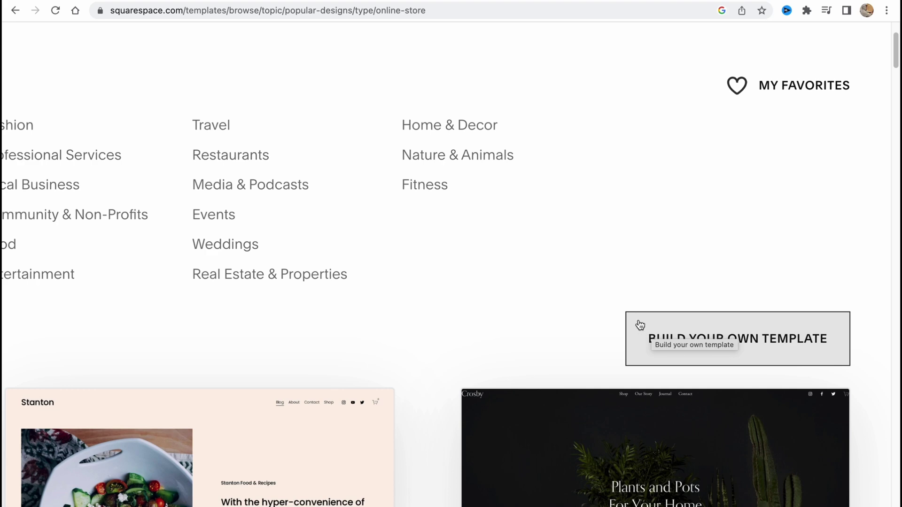
scroll(489, 263, "down", 5)
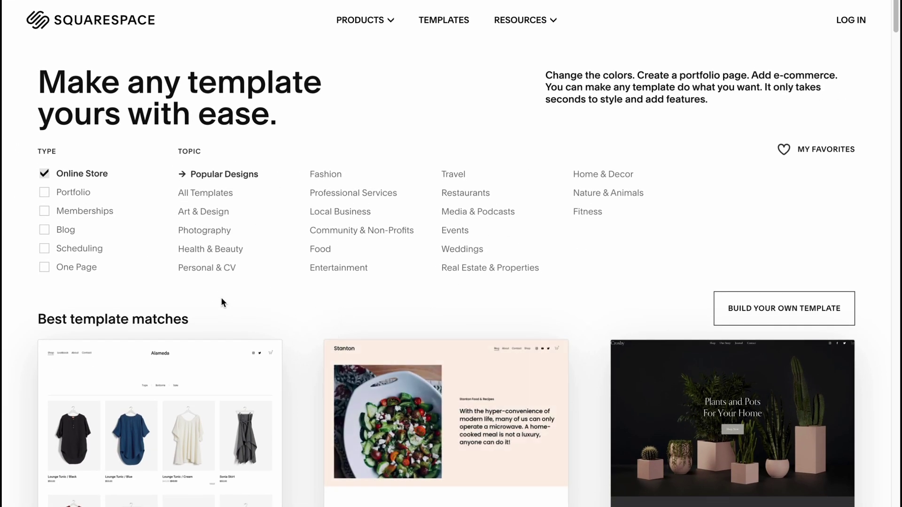
scroll(221, 294, "down", 3)
mouse_move(153, 322)
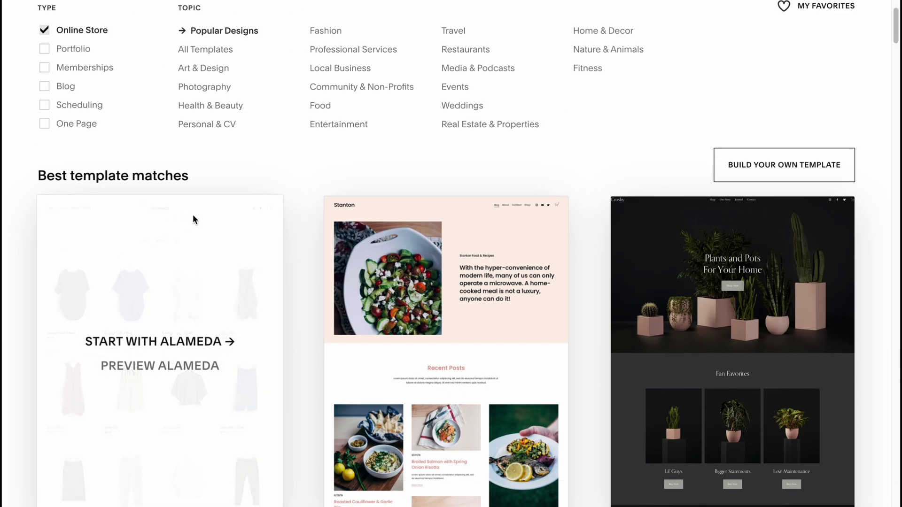
scroll(192, 220, "down", 2)
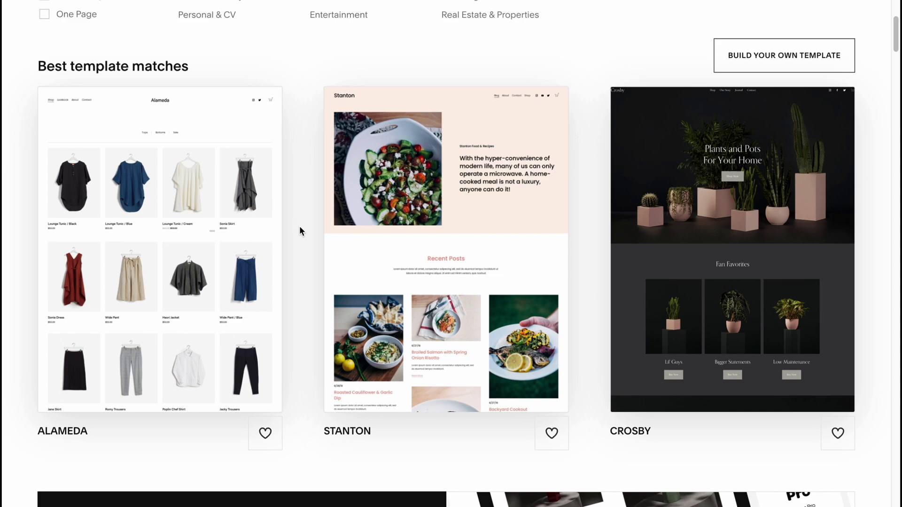
mouse_move(220, 213)
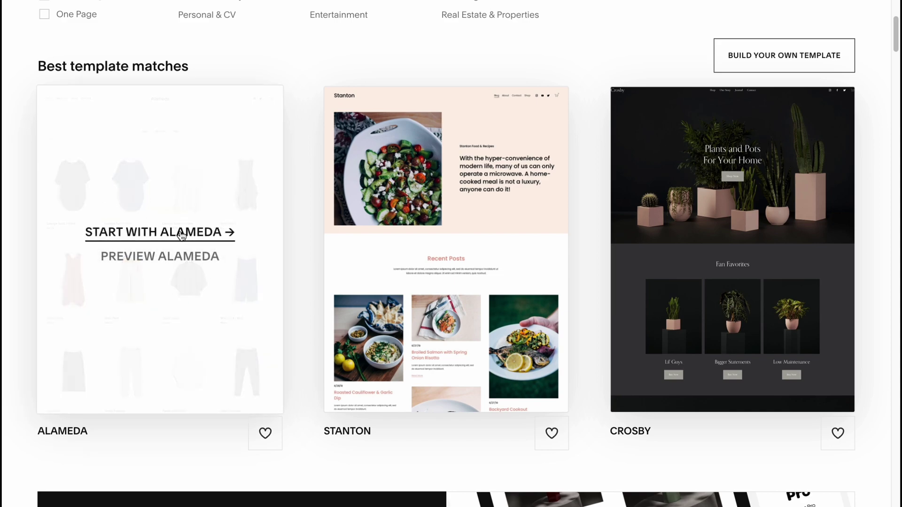
scroll(181, 237, "down", 12)
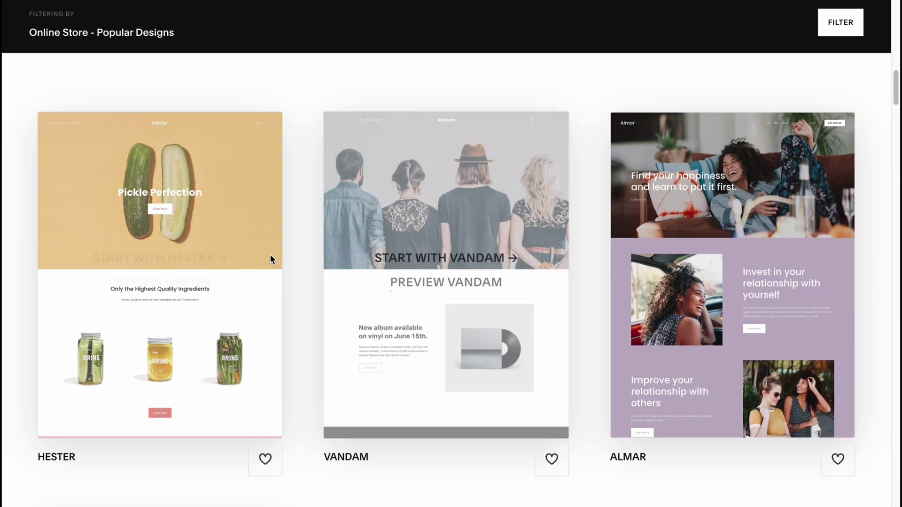
scroll(269, 259, "down", 5)
scroll(268, 259, "up", 20)
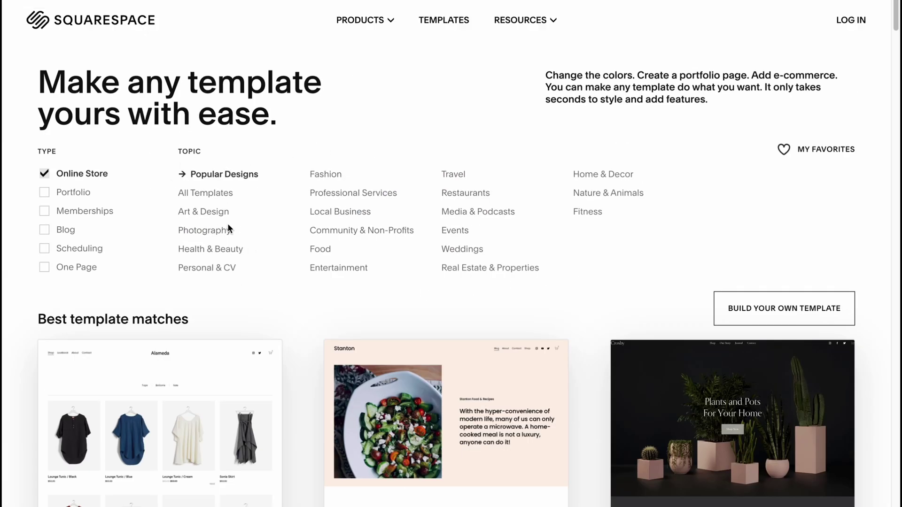
scroll(199, 256, "down", 2)
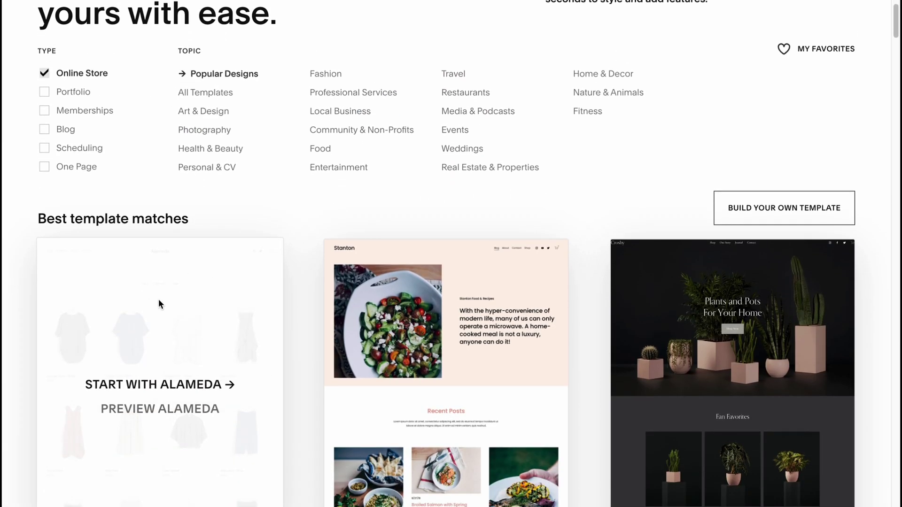
scroll(158, 299, "down", 2)
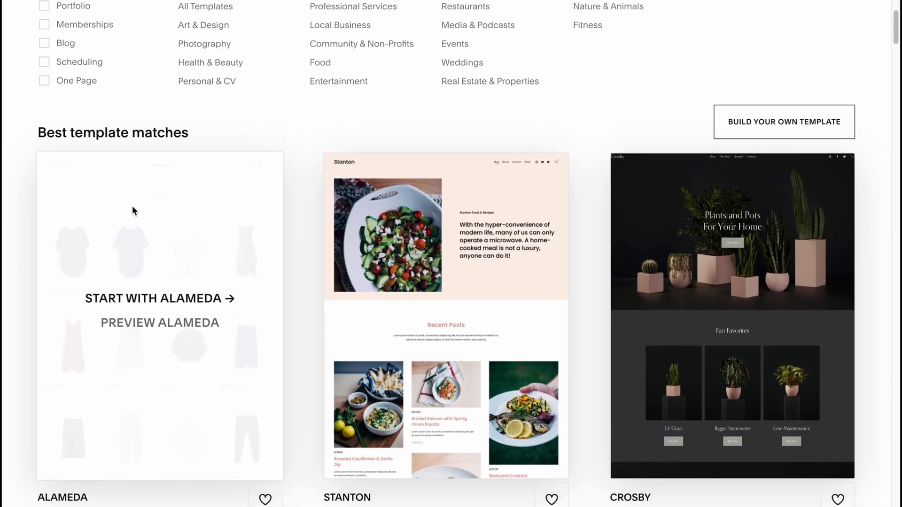
Preview Alameda in tablet and phone layouts, then start a new site from it.
left_click(155, 324)
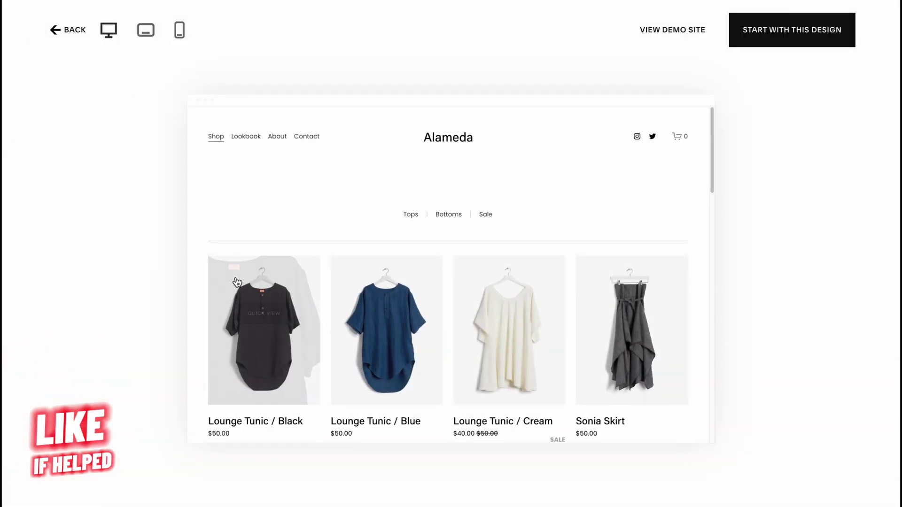
left_click(147, 34)
left_click(179, 32)
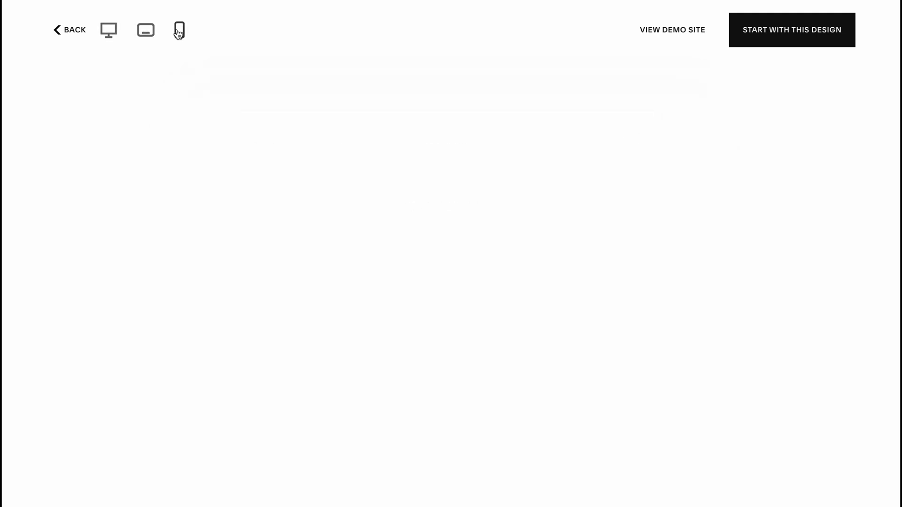
scroll(520, 270, "down", 6)
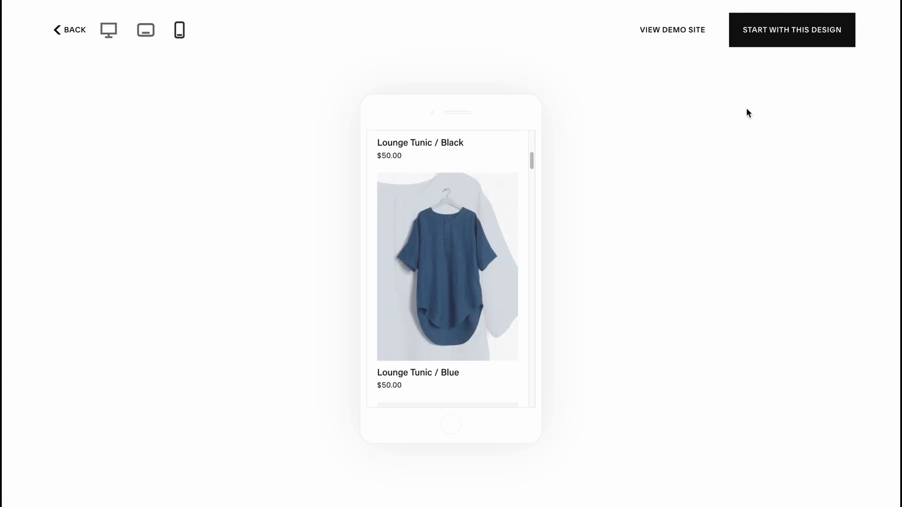
left_click(804, 33)
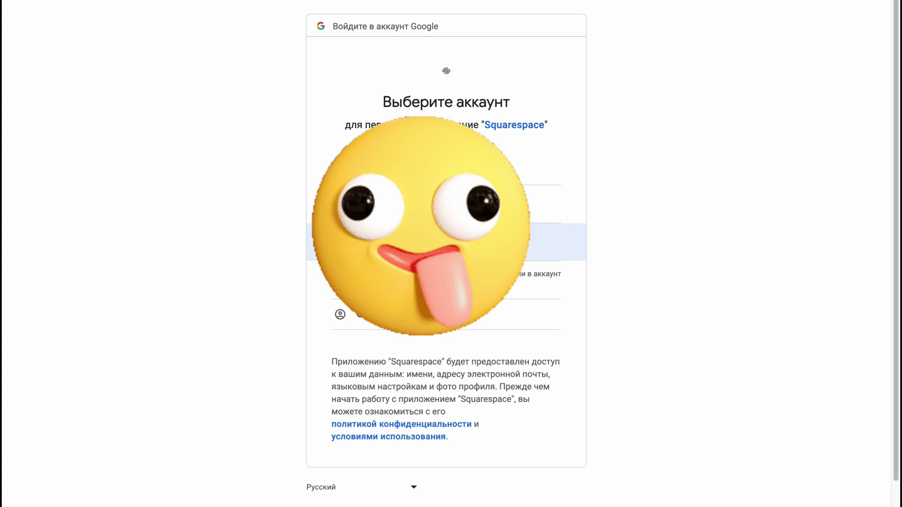
Sign up with Google, title the store HelperMan, and complete the onboarding pages.
left_click(423, 242)
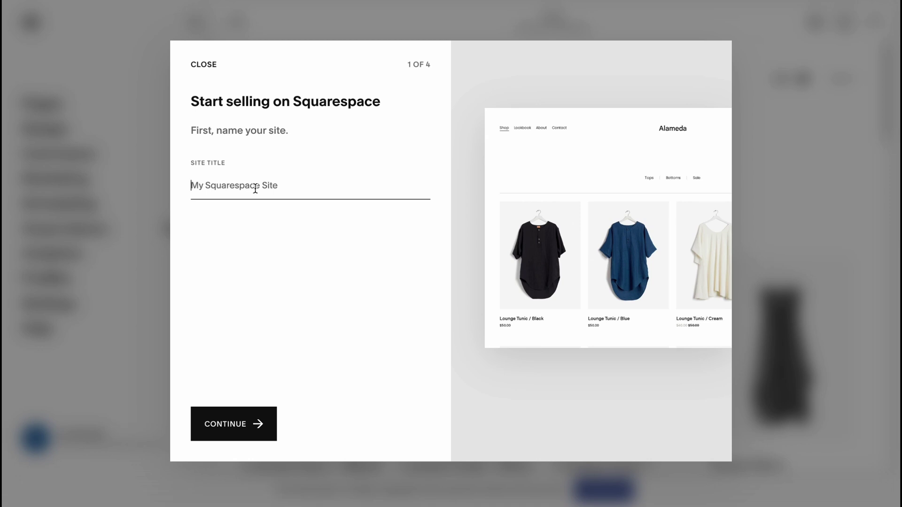
type("HelperMan")
left_click(210, 422)
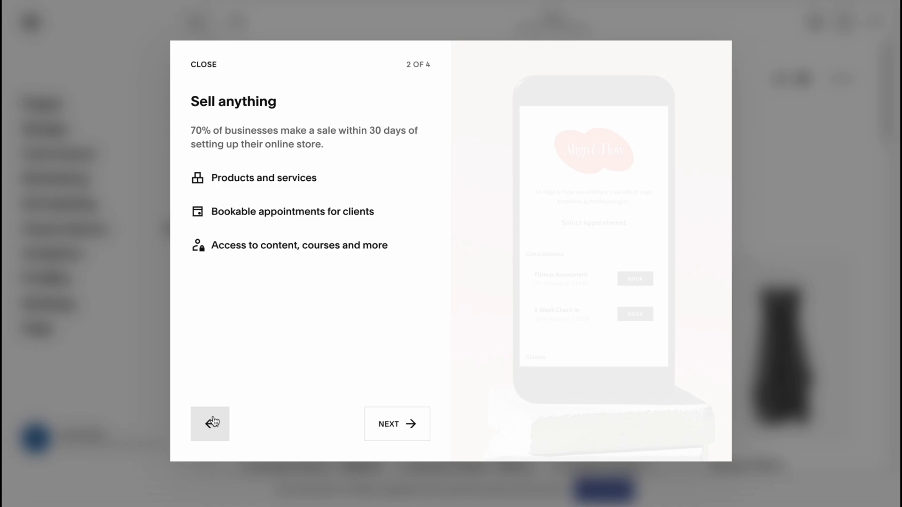
left_click(387, 429)
left_click(385, 431)
left_click(384, 431)
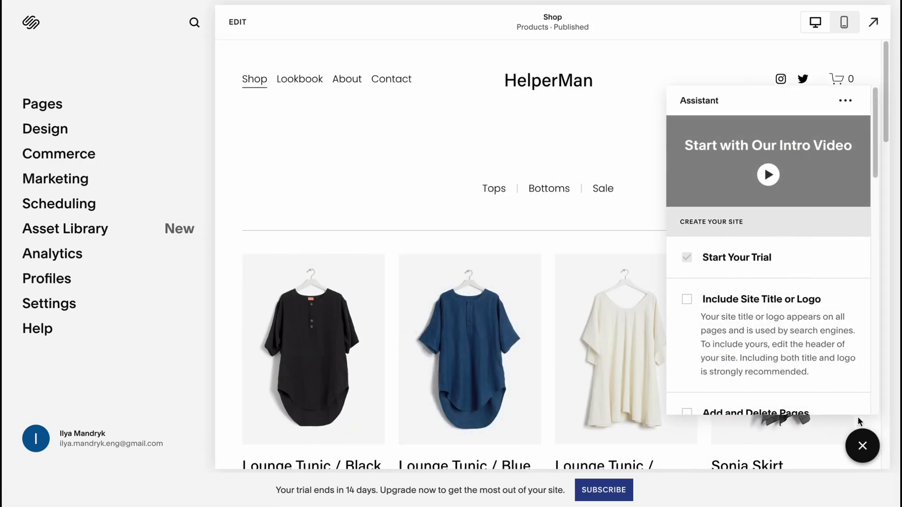
Dismiss the Assistant panel, review the site's navigation pages, and return to the main menu.
left_click(862, 442)
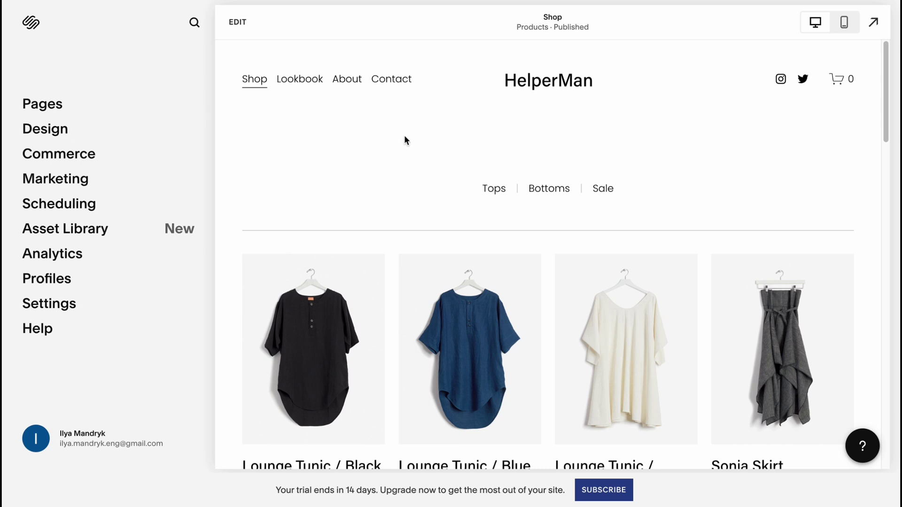
left_click(41, 103)
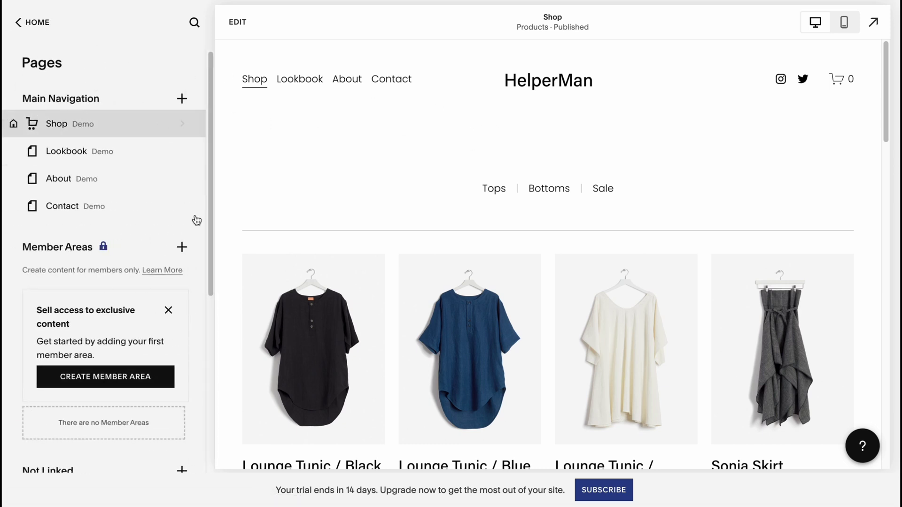
mouse_move(52, 126)
mouse_move(63, 153)
scroll(555, 190, "down", 15)
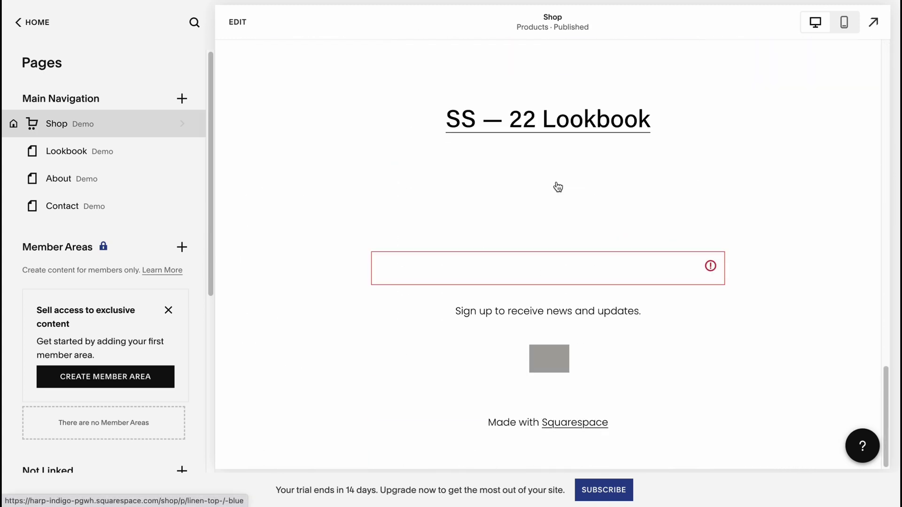
scroll(563, 184, "up", 15)
left_click(32, 22)
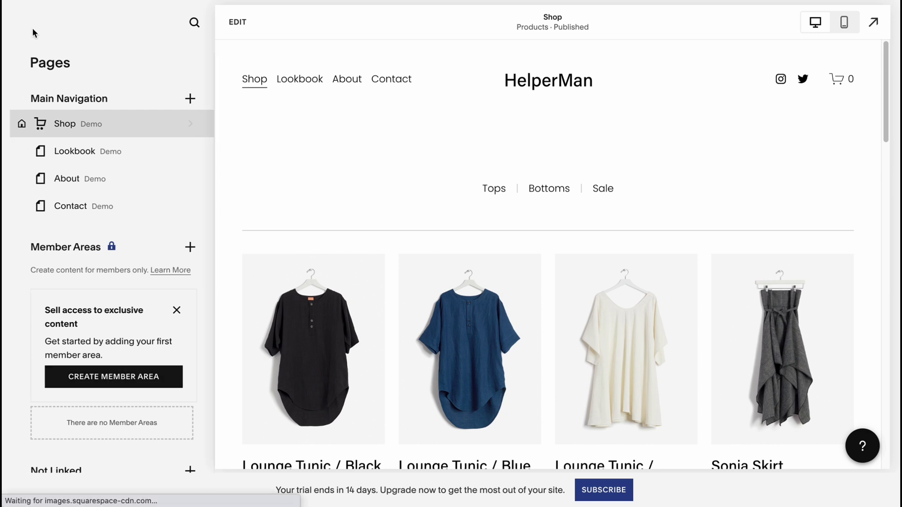
Go to Design > Site Styles > Fonts and bring up the list of font packs.
left_click(53, 135)
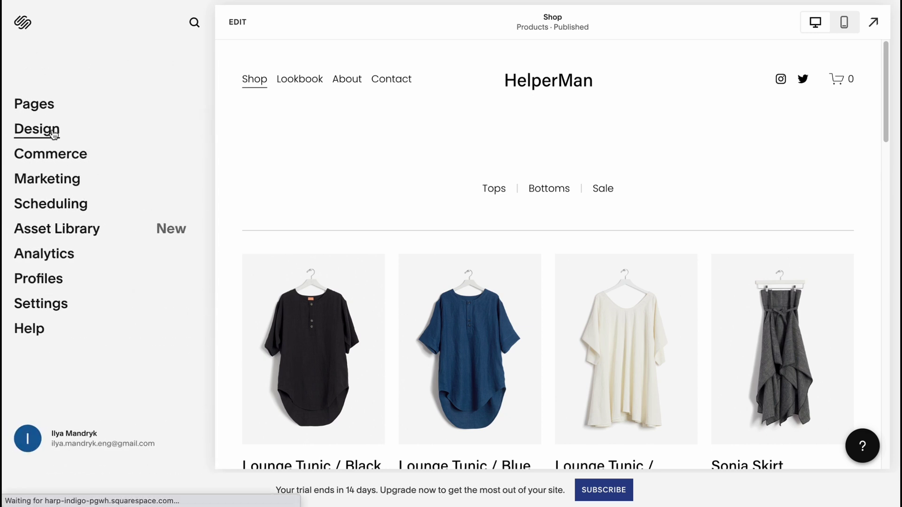
mouse_move(570, 369)
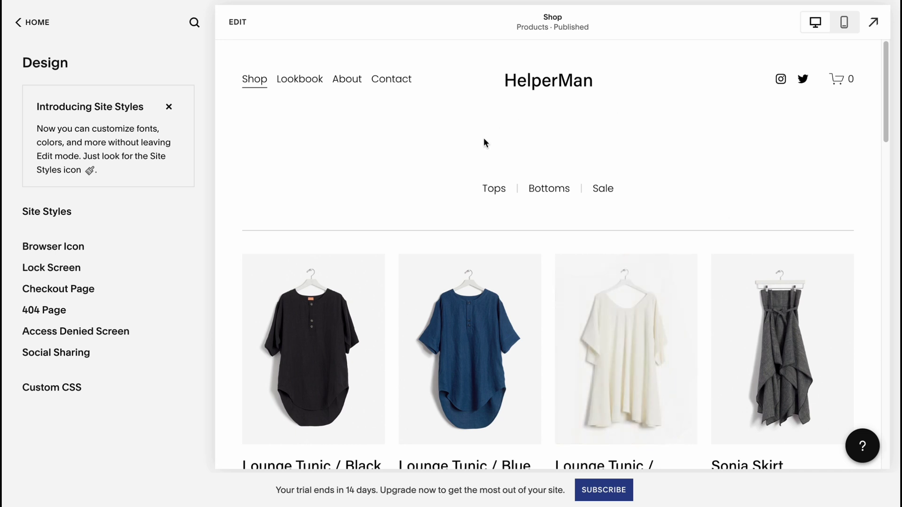
left_click(35, 214)
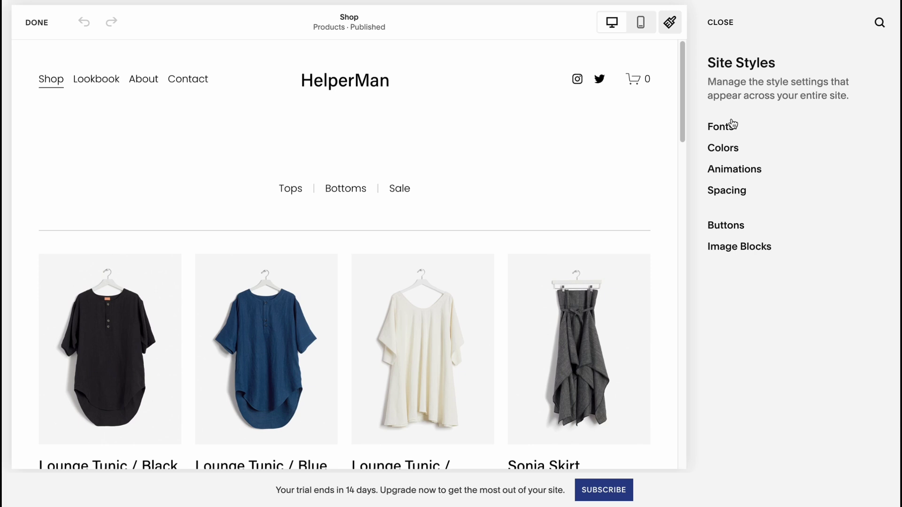
left_click(731, 125)
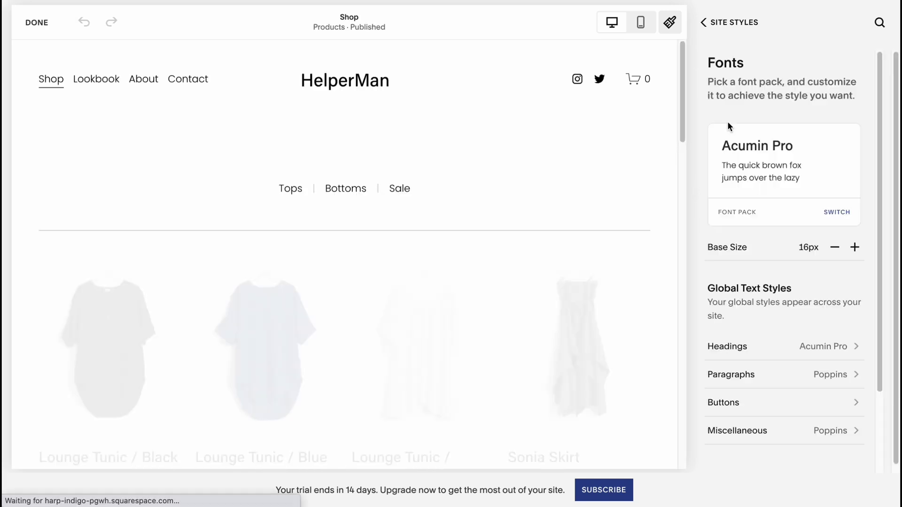
left_click(846, 202)
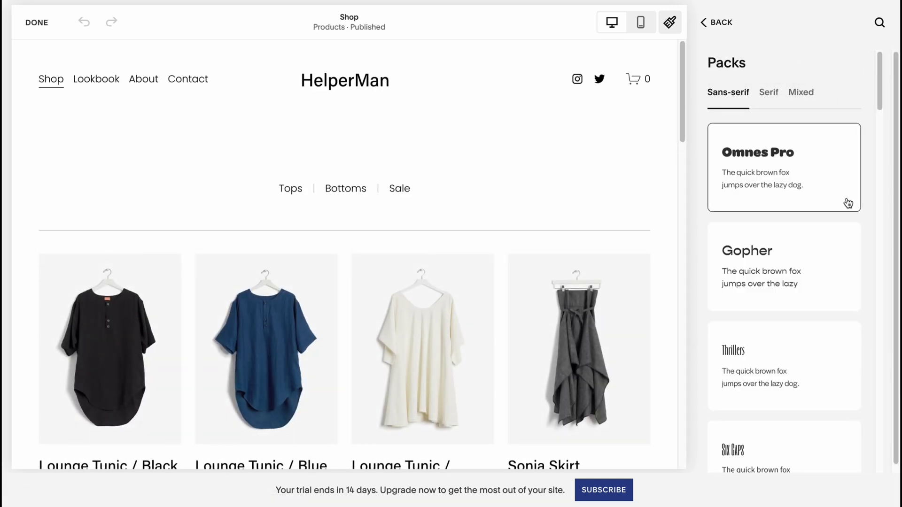
Compare Omnes Pro, Gopher and Thrillers, then apply the Six Caps font pack.
left_click(774, 169)
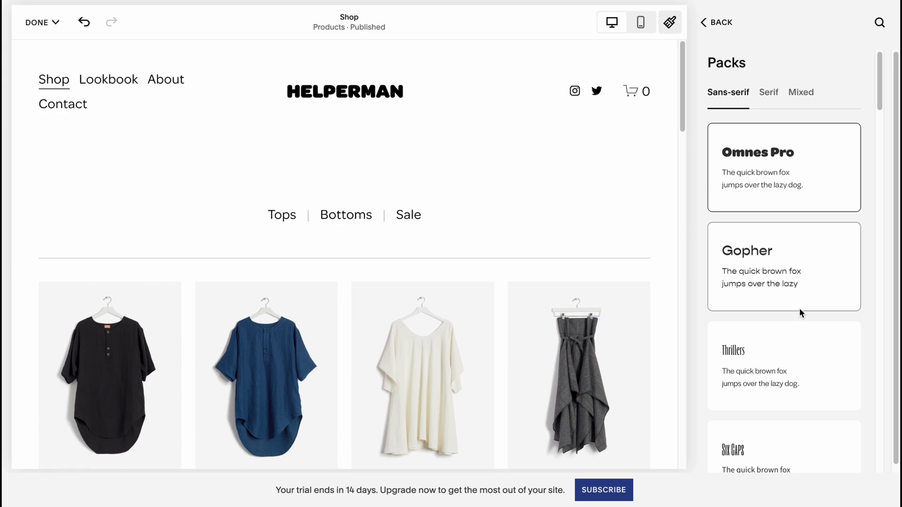
left_click(785, 284)
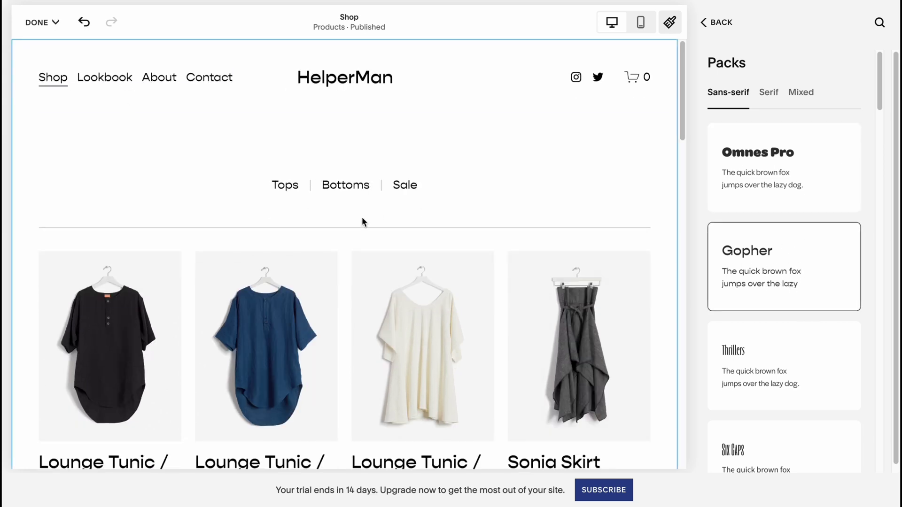
left_click(768, 369)
scroll(768, 369, "down", 5)
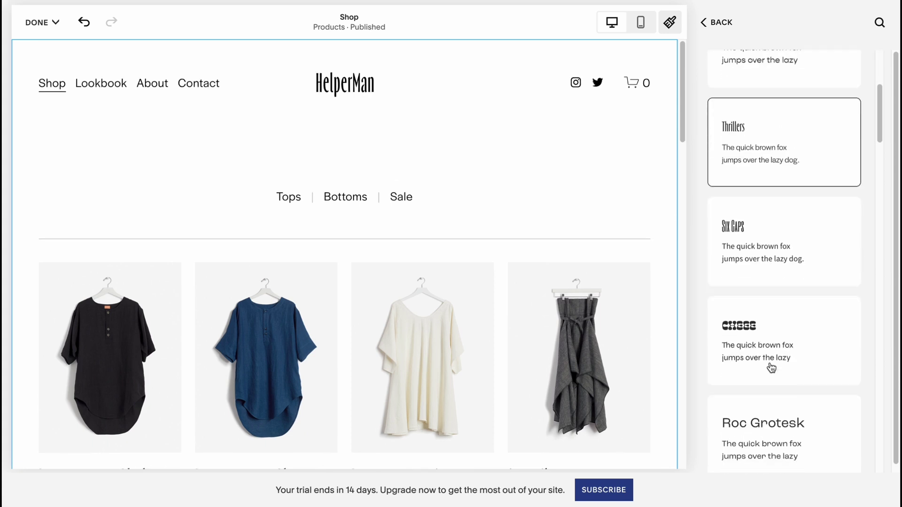
left_click(779, 277)
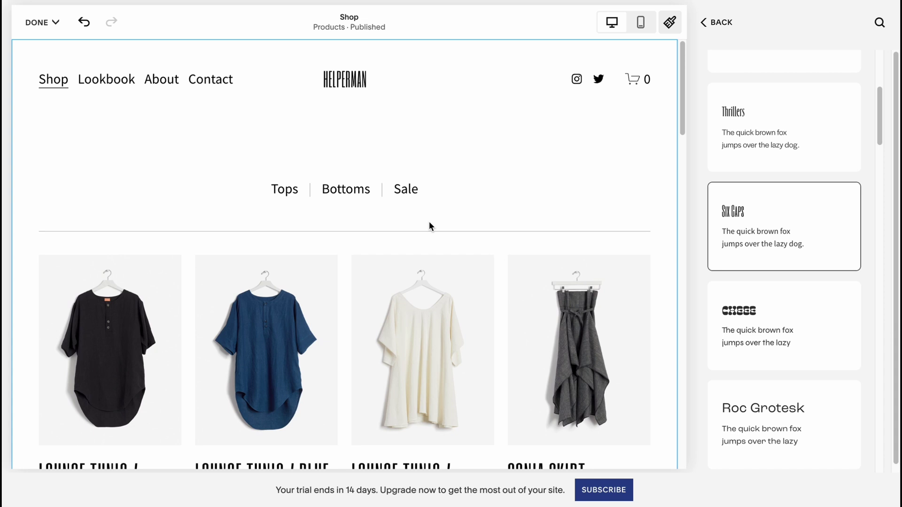
left_click(721, 26)
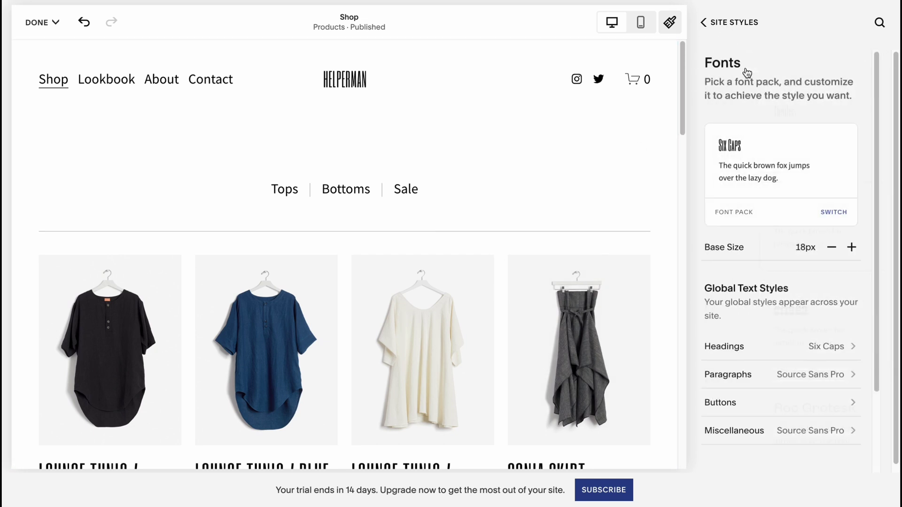
left_click(716, 26)
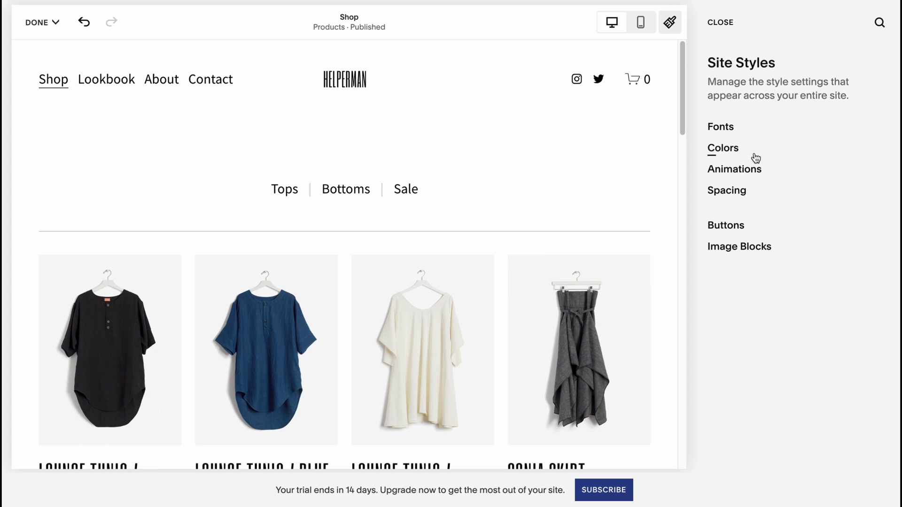
Apply the first preset palette and change its lime accent swatch to olive #6B7527.
left_click(736, 155)
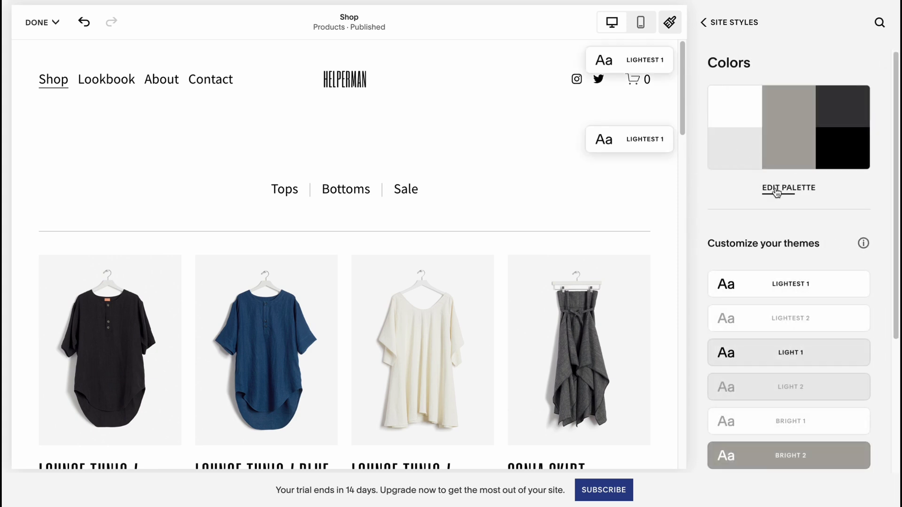
left_click(778, 189)
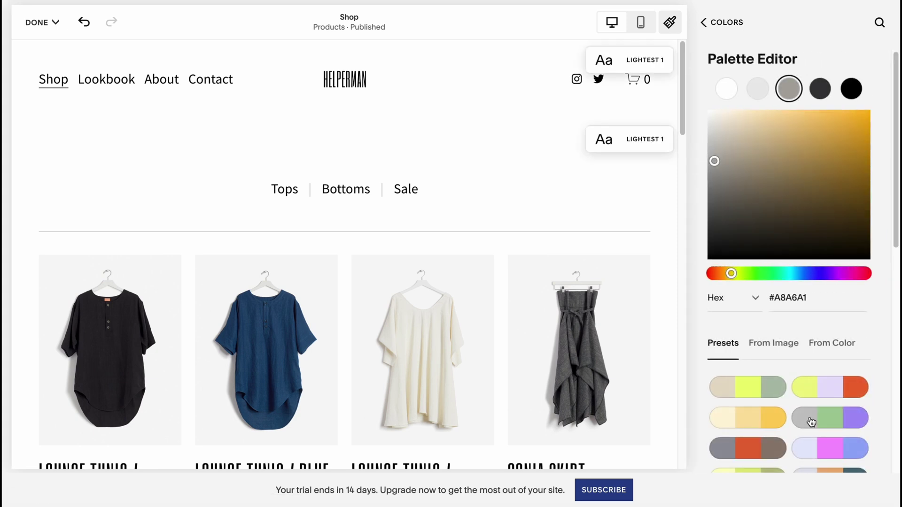
left_click(761, 399)
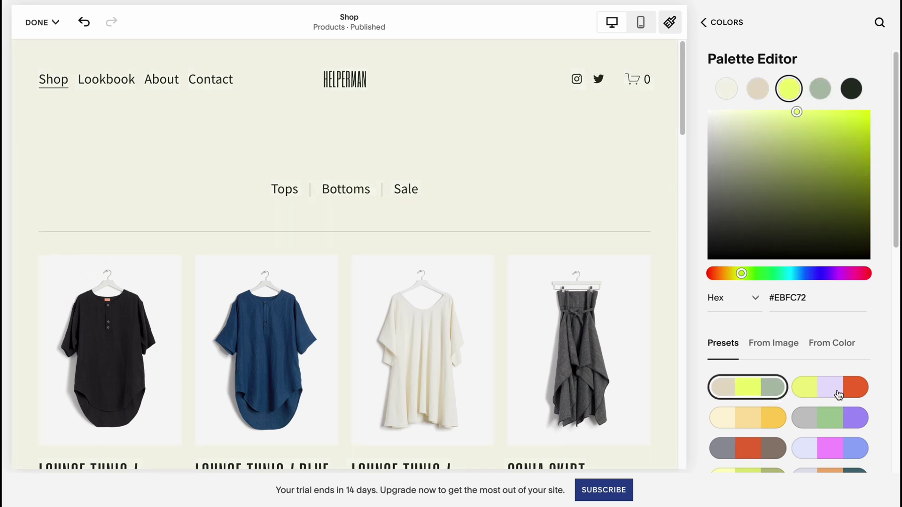
left_click_drag(804, 128, 816, 193)
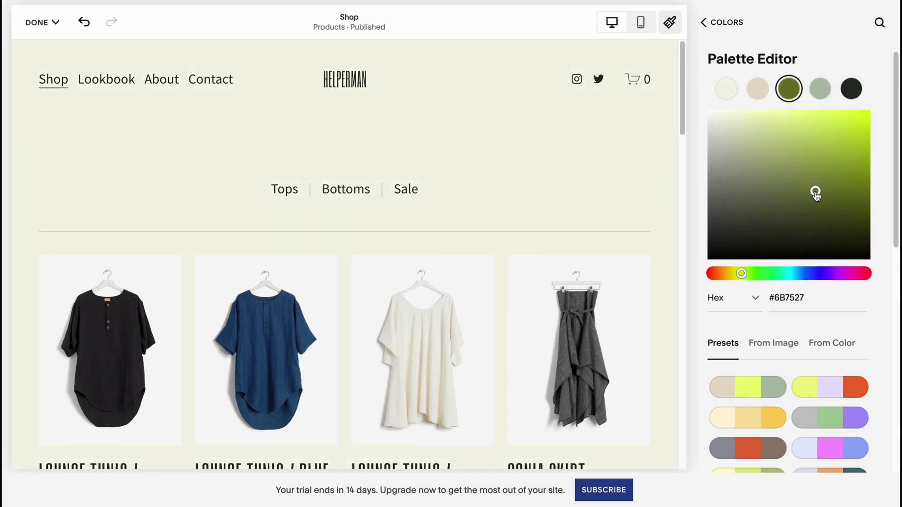
left_click(727, 23)
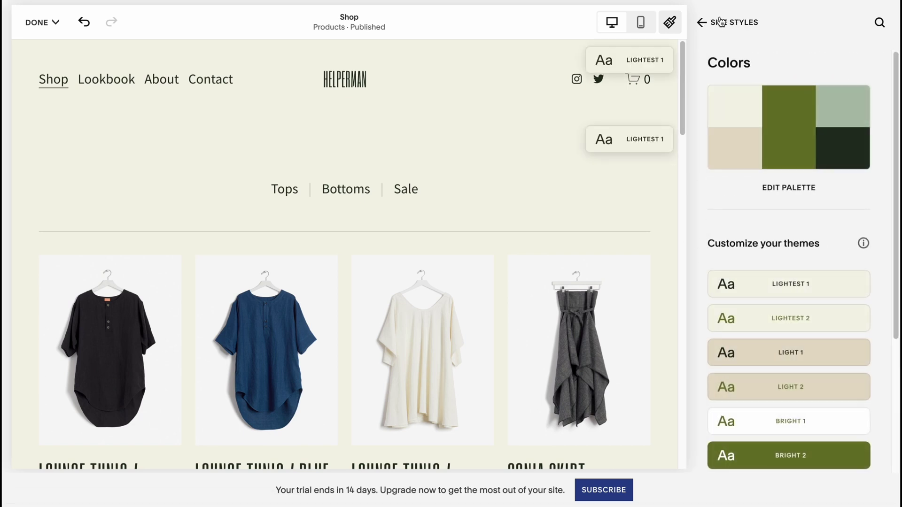
left_click(720, 22)
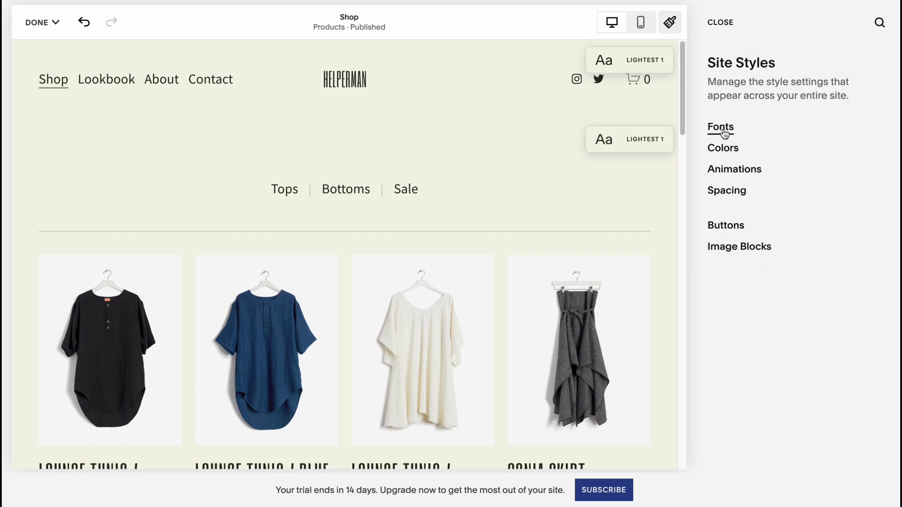
Close the style panel and save the style changes.
left_click(719, 27)
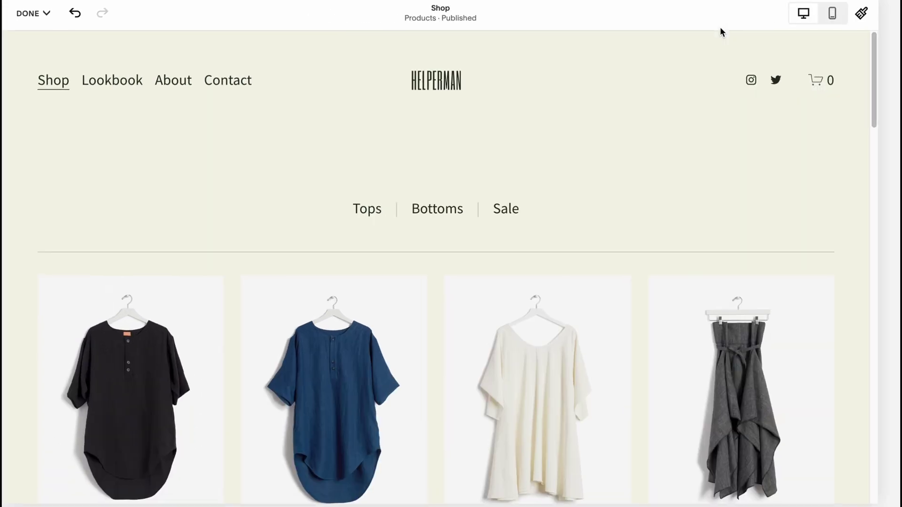
left_click(28, 12)
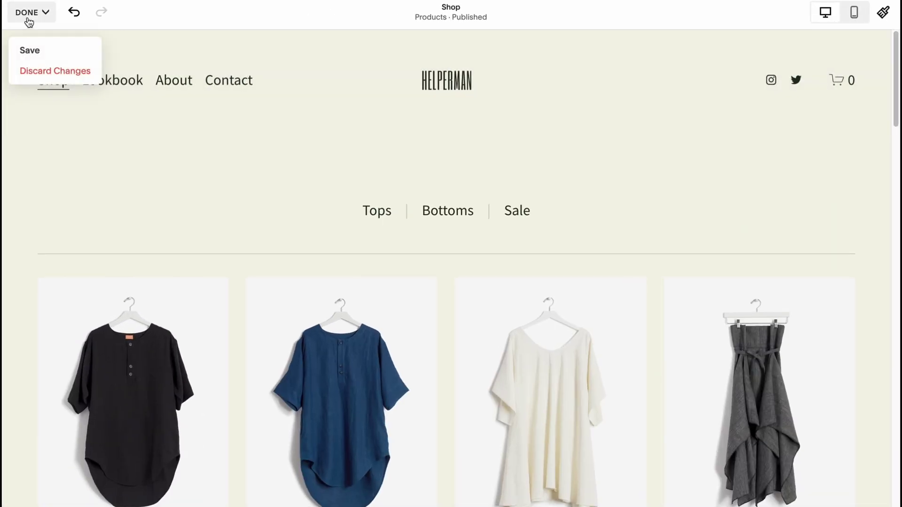
left_click(30, 47)
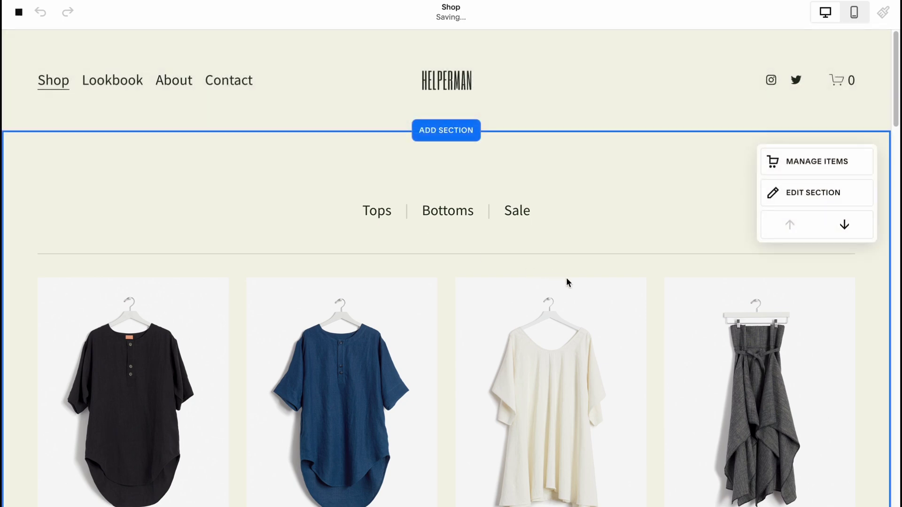
Scroll the Shop page past the product grid to the SS – 22 LOOKBOOK heading.
mouse_move(581, 288)
scroll(576, 289, "down", 2)
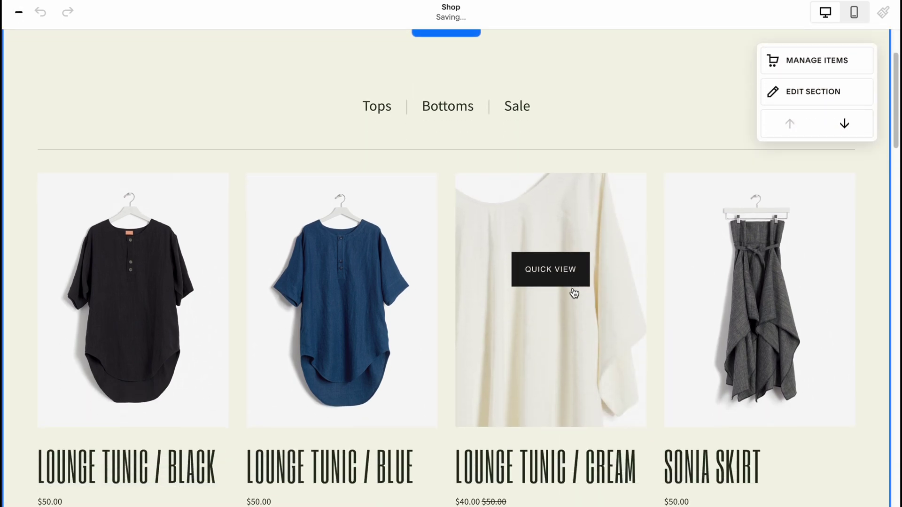
scroll(573, 289, "down", 20)
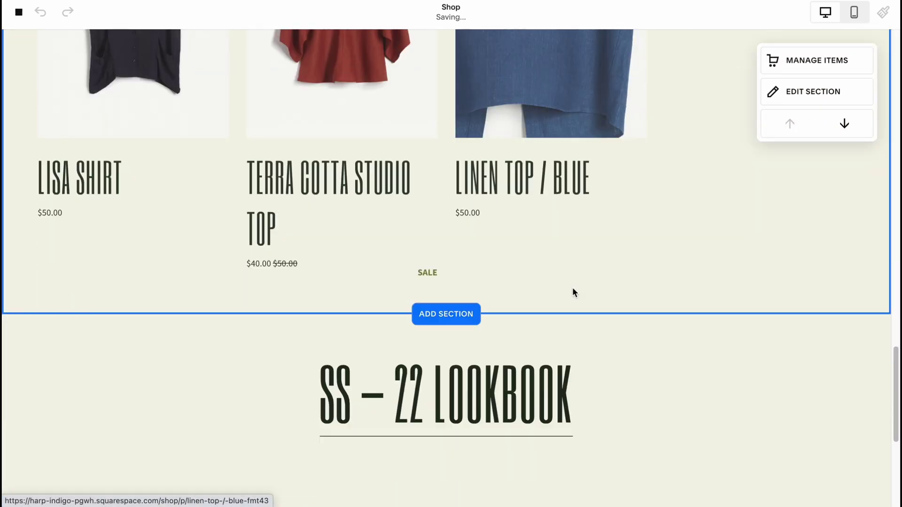
scroll(573, 293, "down", 6)
scroll(573, 291, "up", 20)
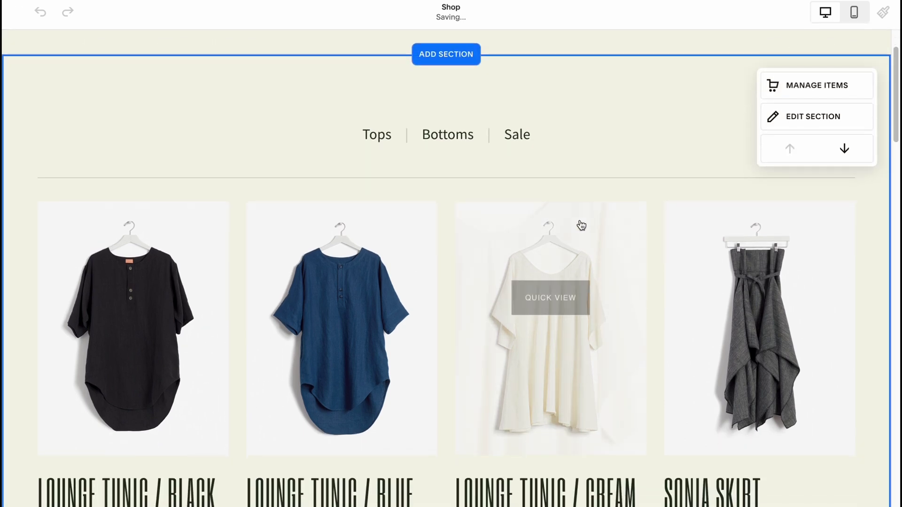
scroll(503, 218, "down", 1)
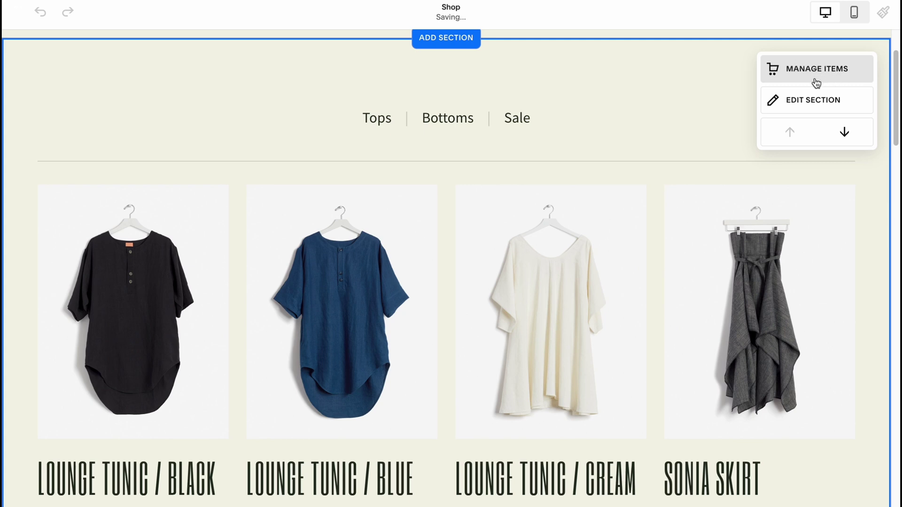
scroll(548, 276, "down", 6)
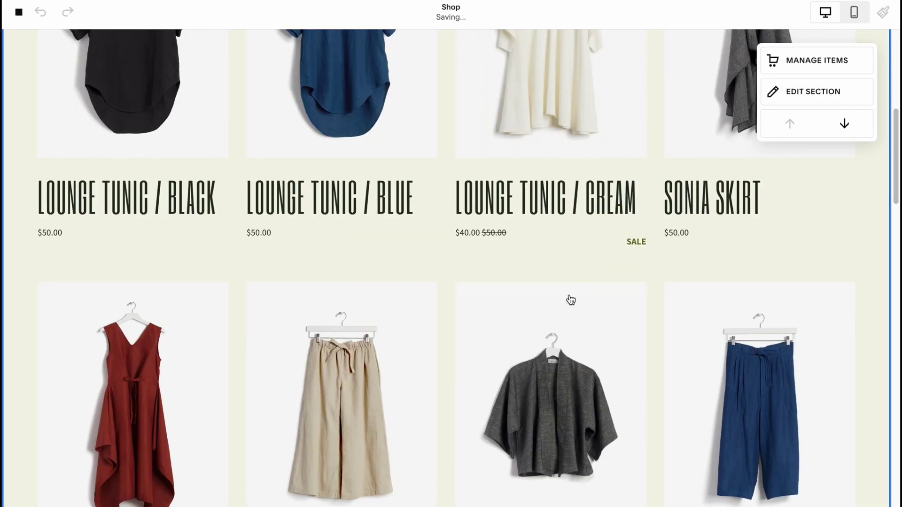
scroll(570, 300, "down", 20)
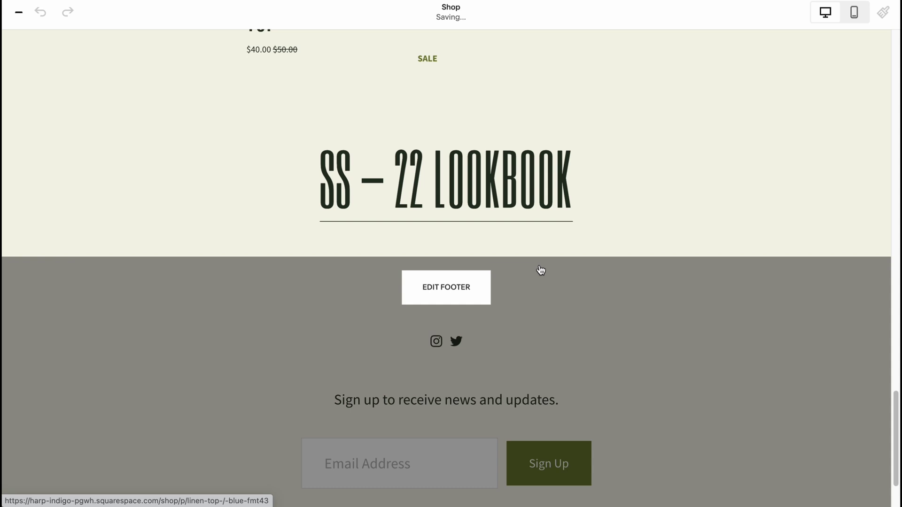
Replace the SS – 22 LOOKBOOK heading text with HELPERMAN.
left_click(433, 191)
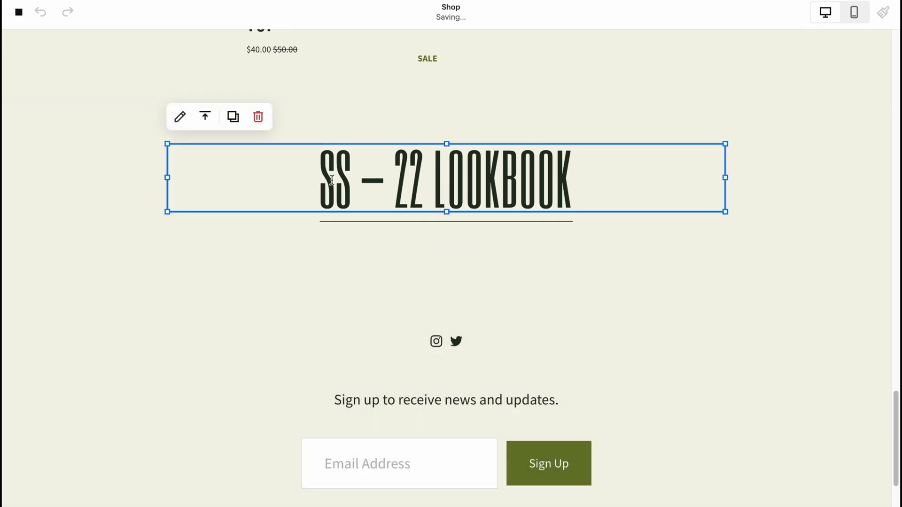
left_click_drag(319, 179, 623, 201)
type("H")
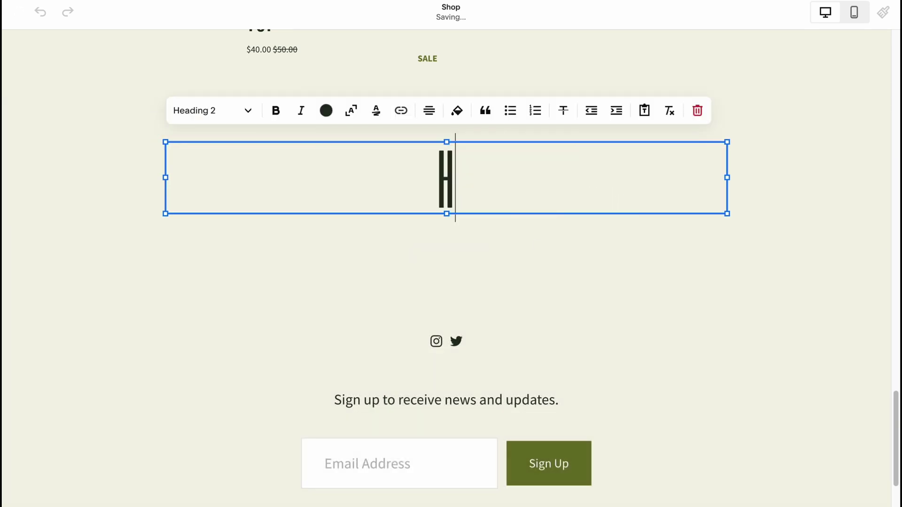
type("ELPERMAN")
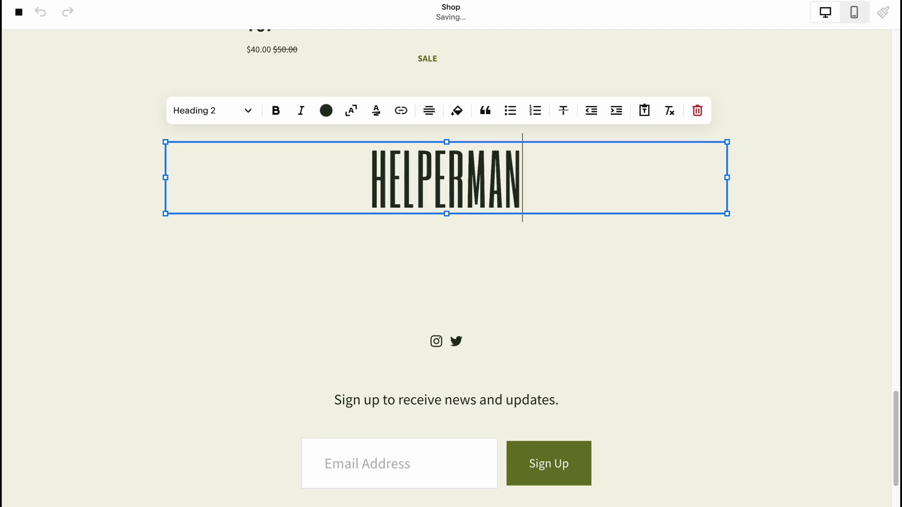
left_click(670, 258)
Make the HELPERMAN heading bold, italic and olive, then exit edit mode.
left_click(486, 185)
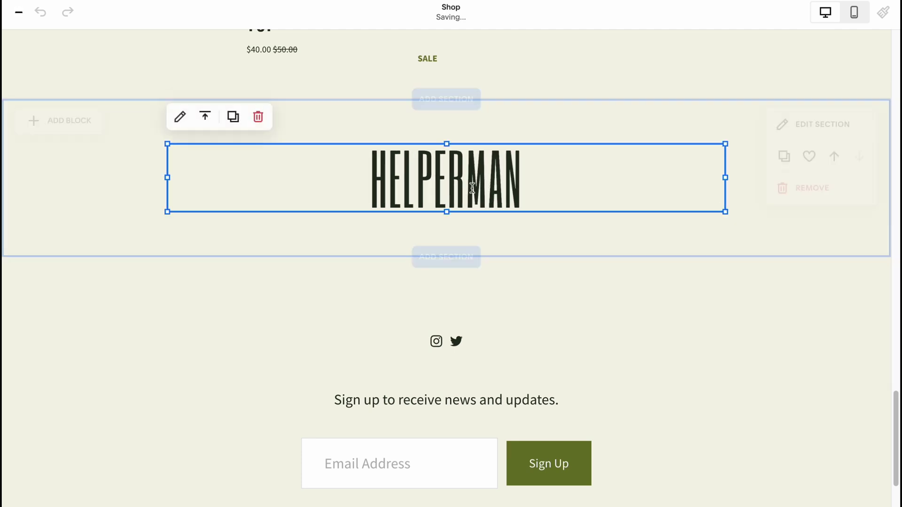
double_click(380, 174)
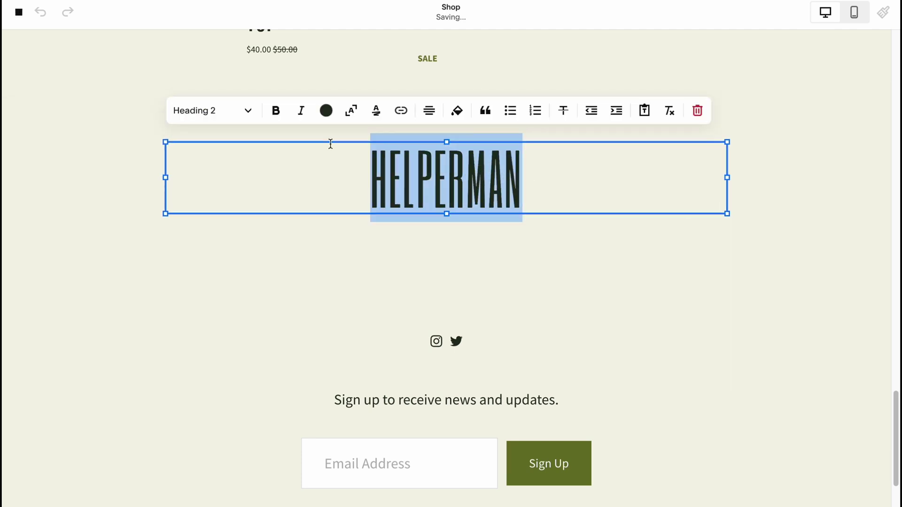
left_click(280, 123)
left_click(300, 112)
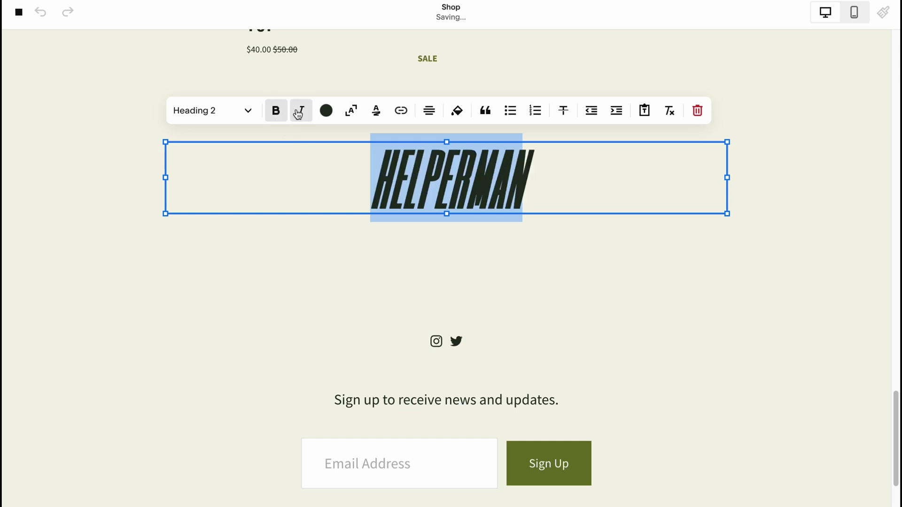
left_click(329, 116)
left_click(326, 187)
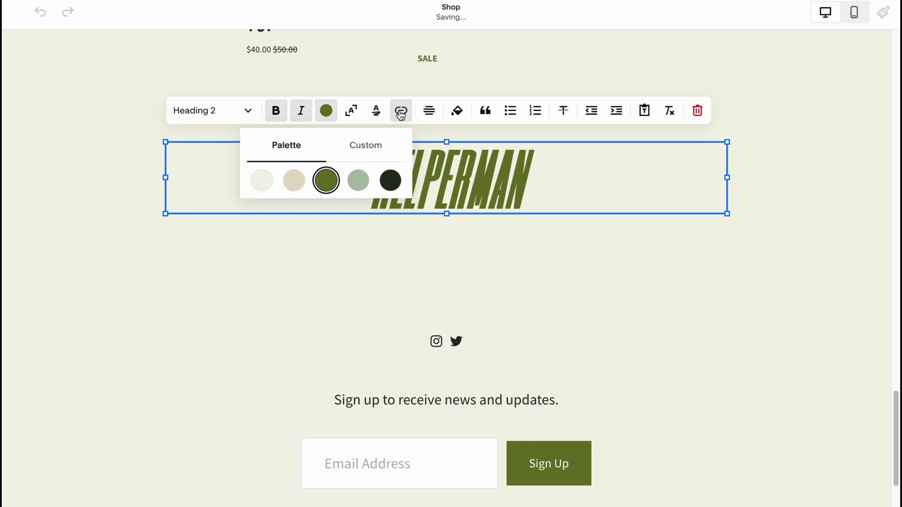
key("Escape")
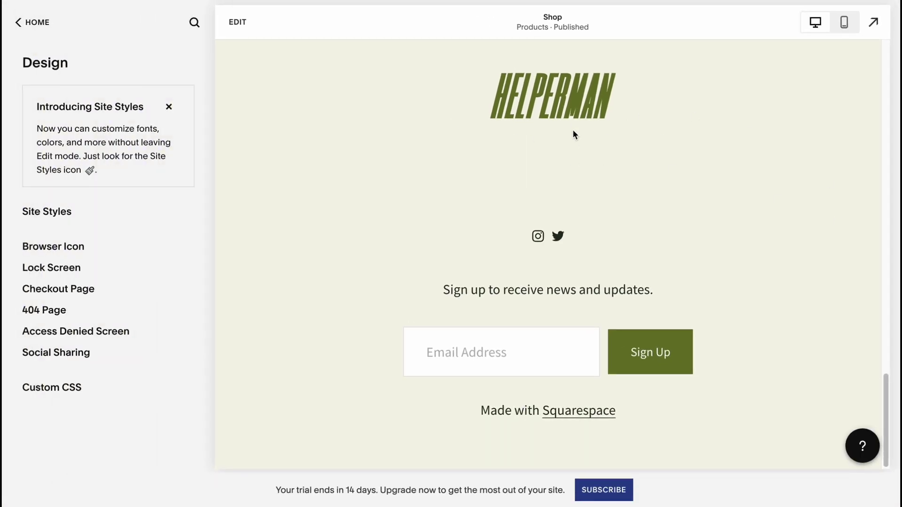
Open Commerce, skip the three store setup questions, and start adding products.
left_click(18, 22)
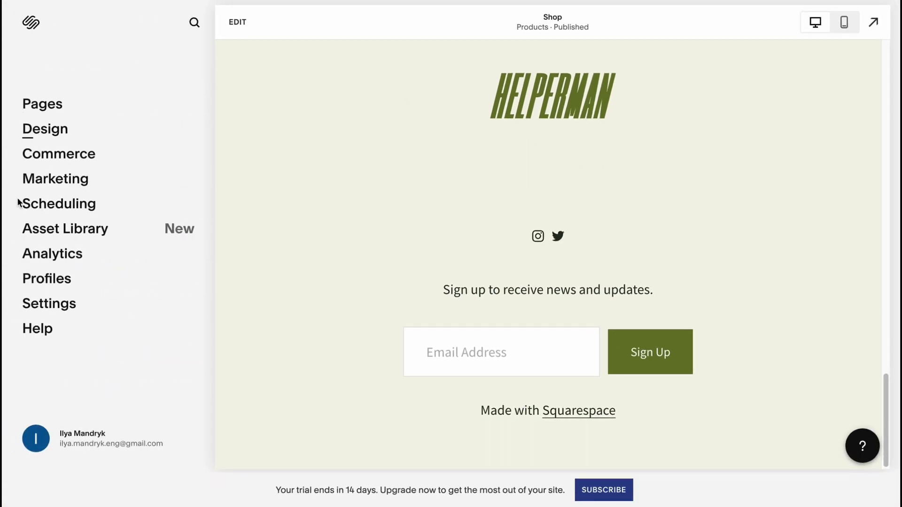
left_click(46, 158)
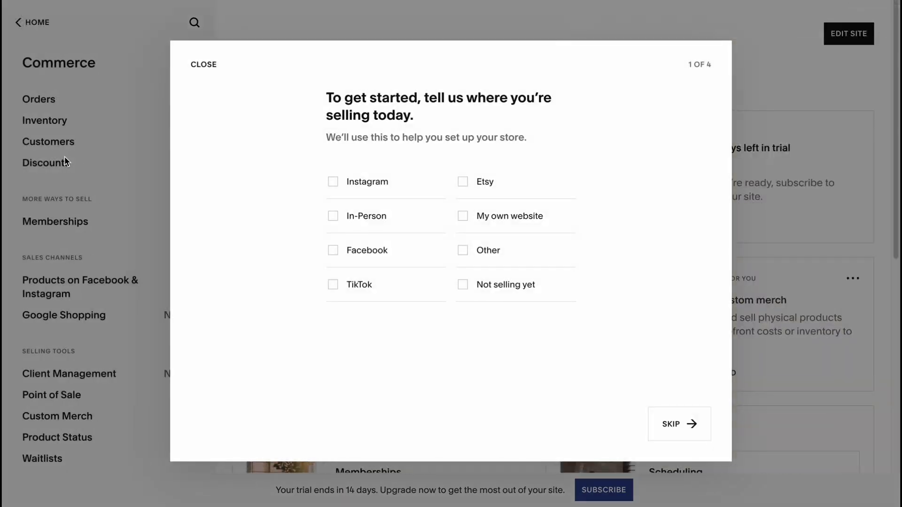
left_click(668, 425)
left_click(675, 428)
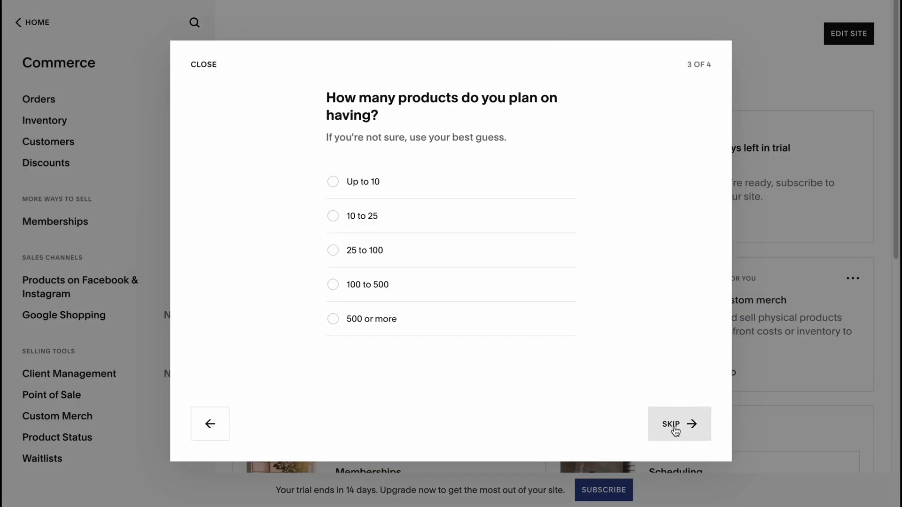
left_click(678, 429)
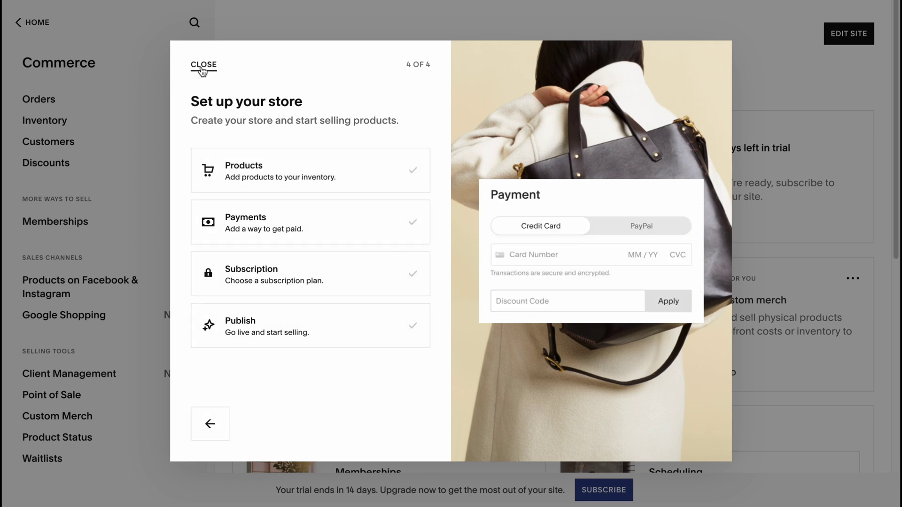
left_click(303, 181)
left_click(299, 177)
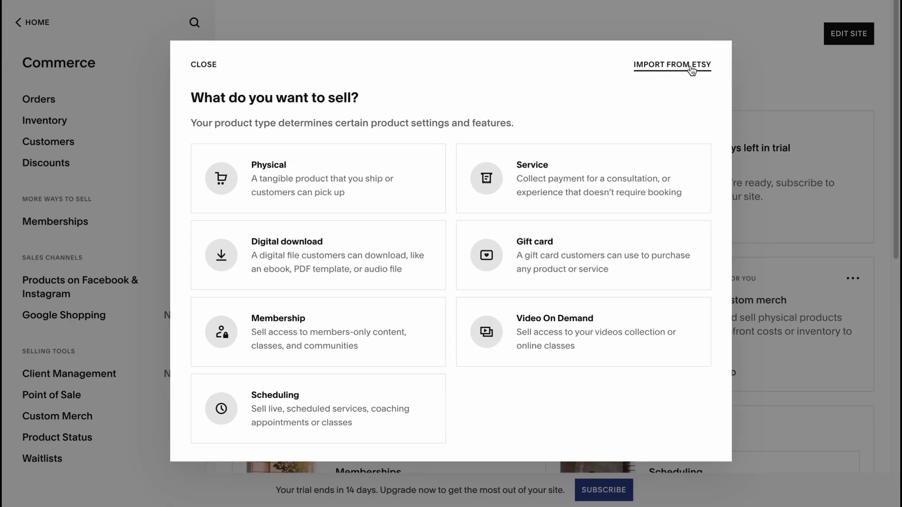
Read the Import From Etsy dialog's explanation, then close it to return to the 15-product inventory.
left_click(690, 67)
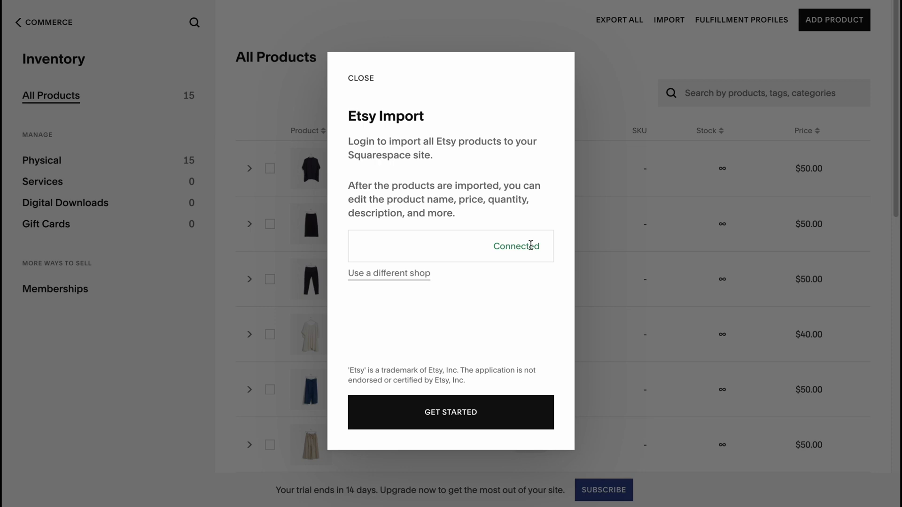
left_click_drag(346, 145, 433, 156)
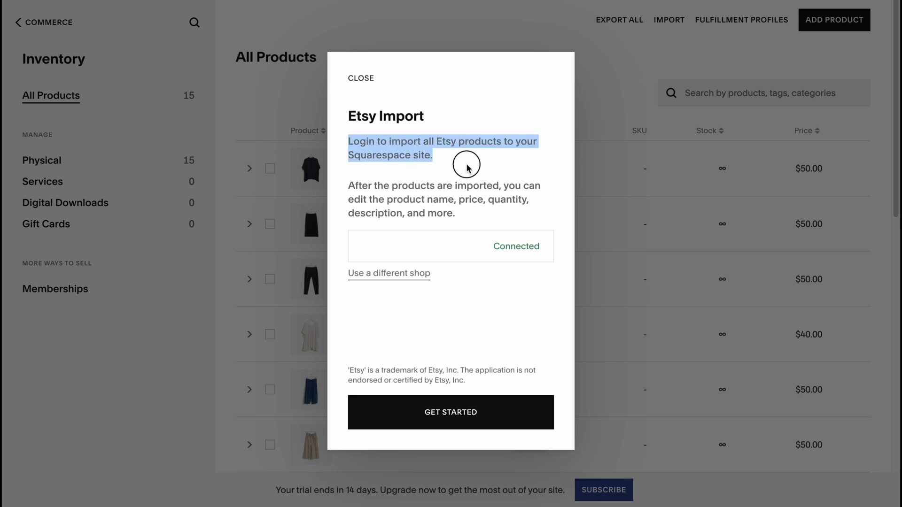
left_click_drag(520, 180, 527, 207)
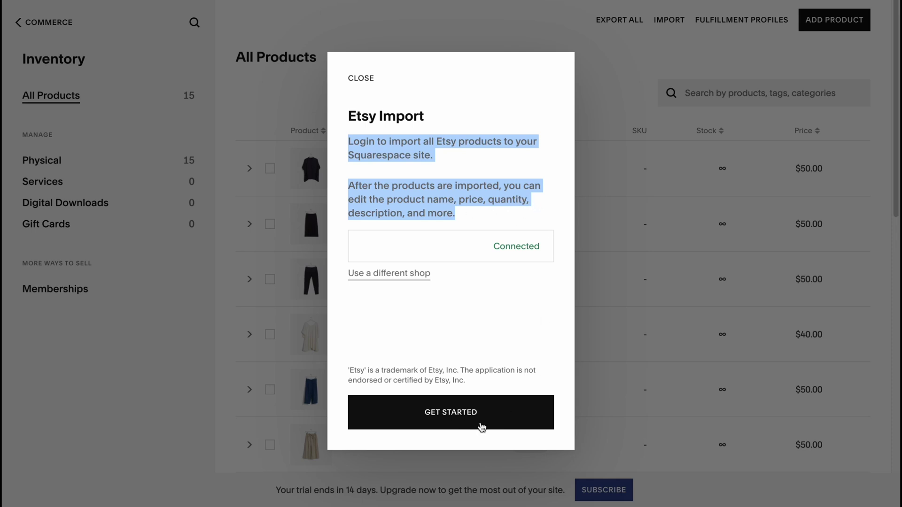
left_click(362, 78)
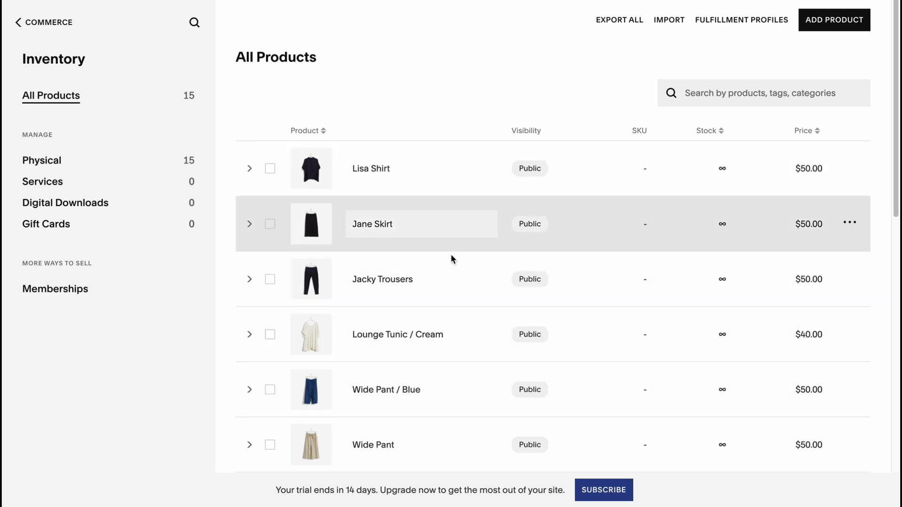
Rename the Lisa Shirt product to 'Helper 1', keep it public, and check its variants.
left_click_drag(409, 170, 282, 167)
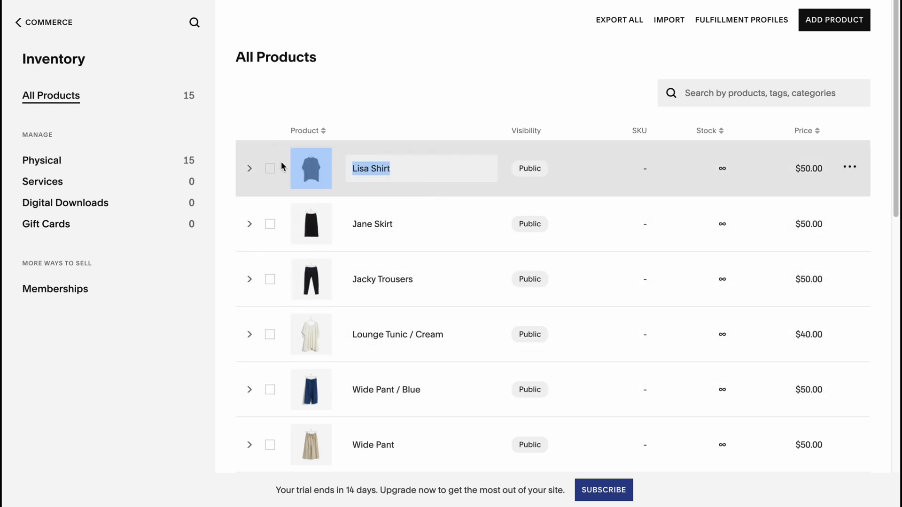
left_click(413, 168)
double_click(419, 169)
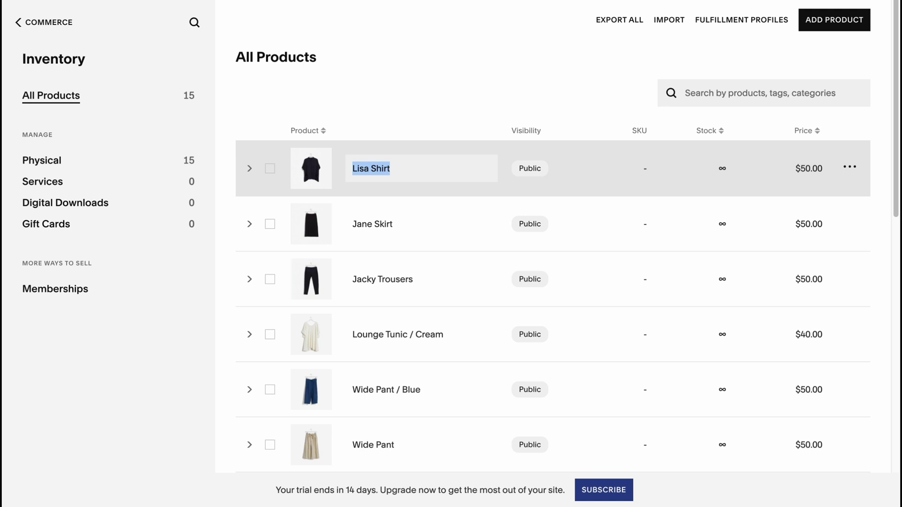
type("Helper")
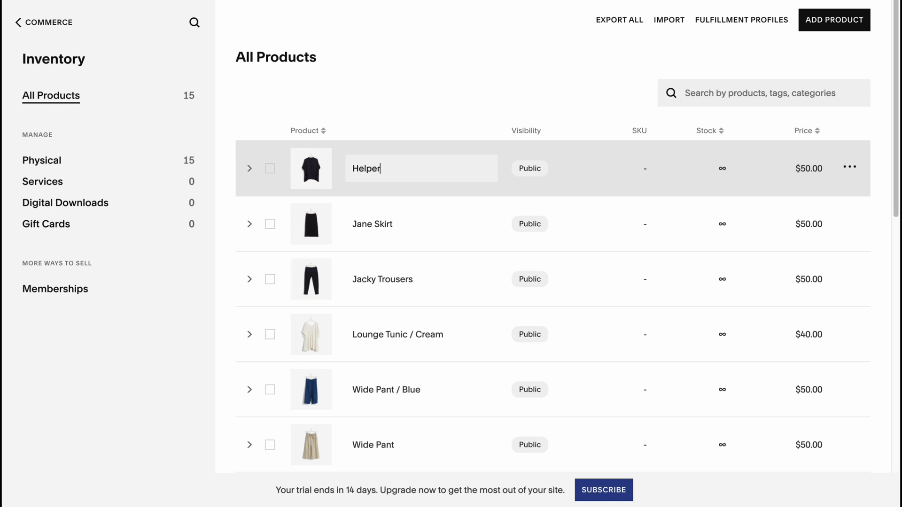
type(" 1")
left_click(537, 170)
left_click(715, 158)
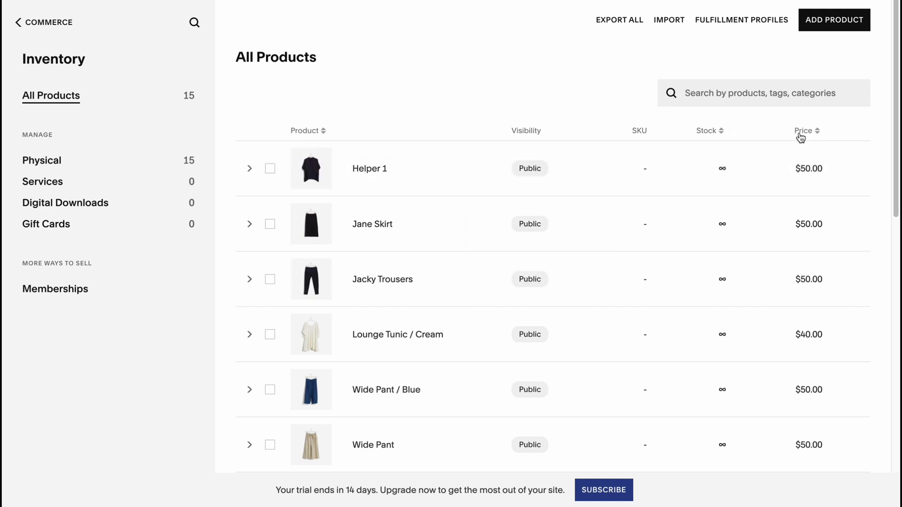
left_click(817, 172)
left_click(850, 168)
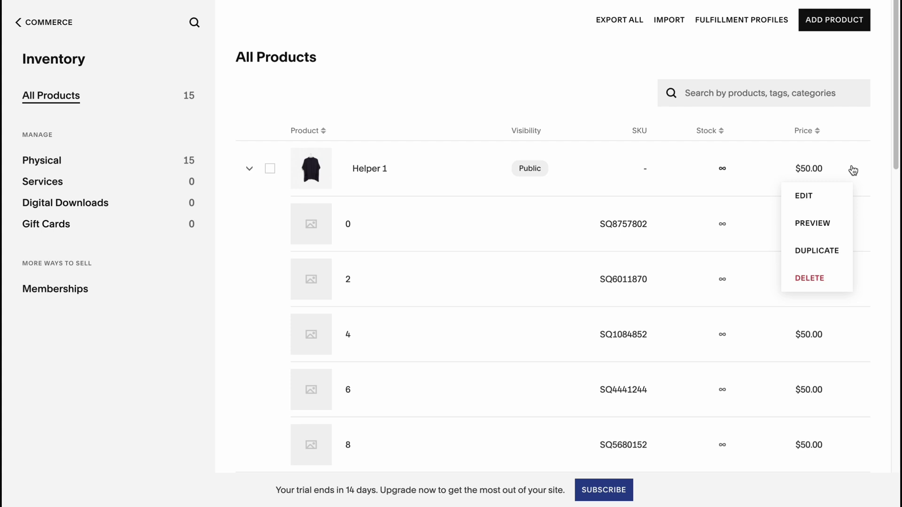
left_click(853, 170)
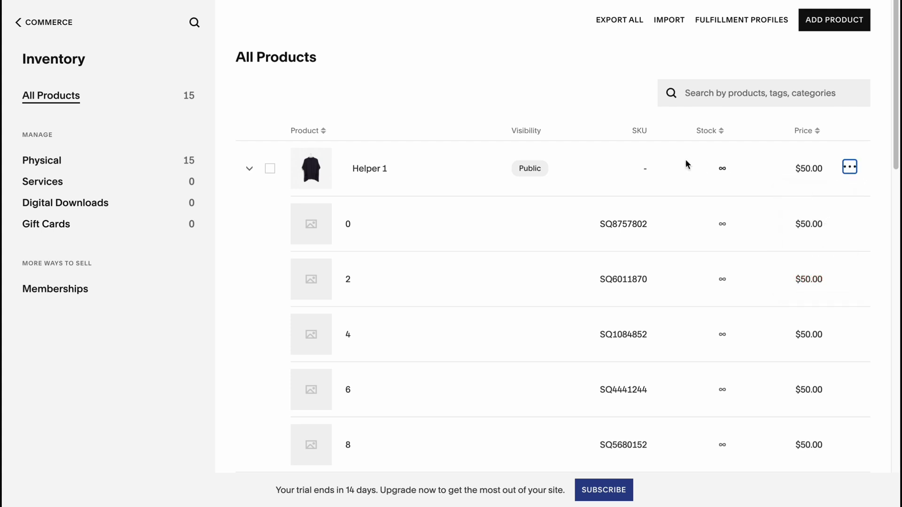
left_click(248, 168)
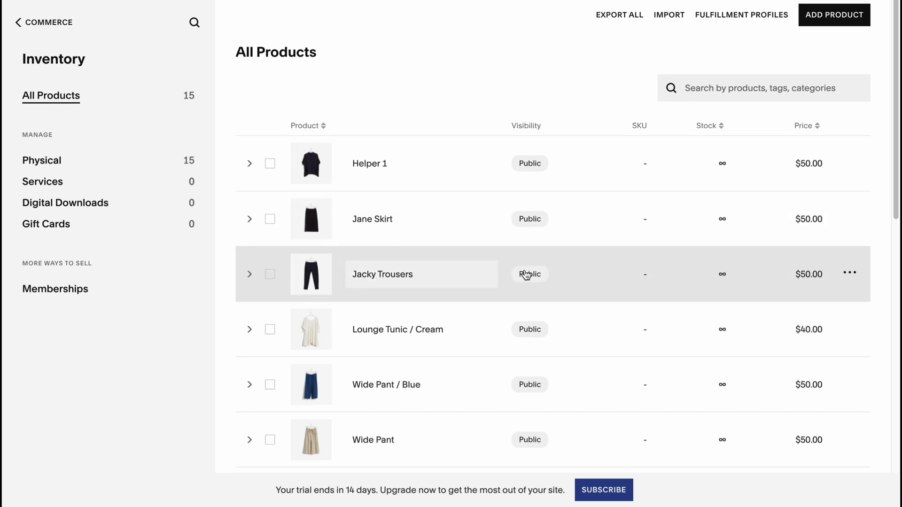
Delete Linen Top / Blue and Haori Jacket, leaving 13 products, then open Helper 1's editor.
scroll(542, 292, "down", 2)
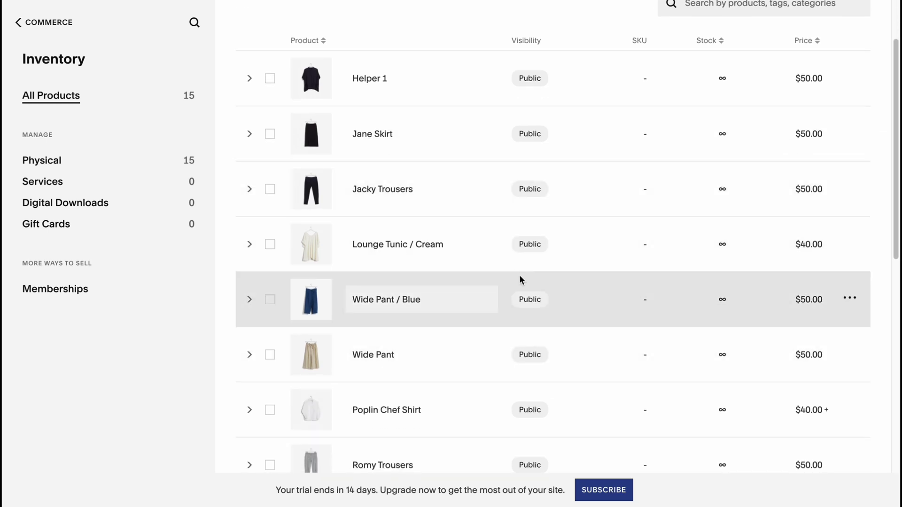
scroll(543, 280, "down", 10)
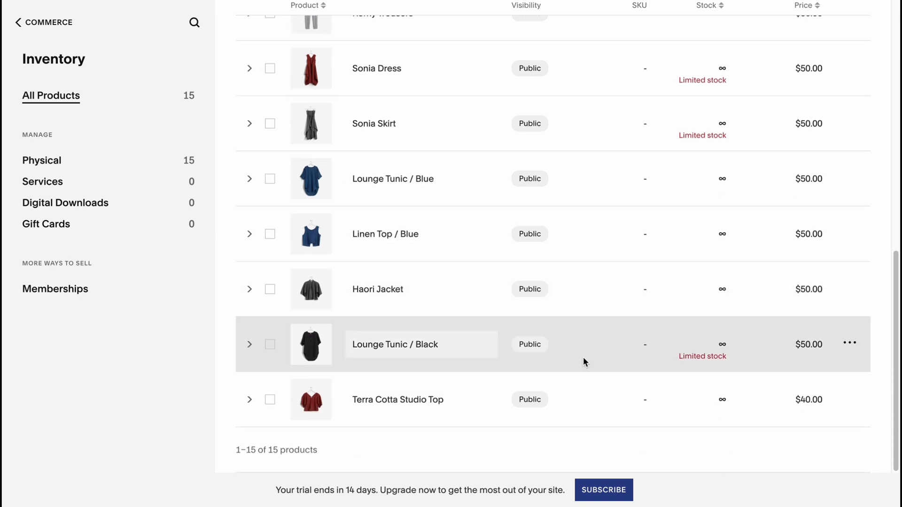
left_click(270, 234)
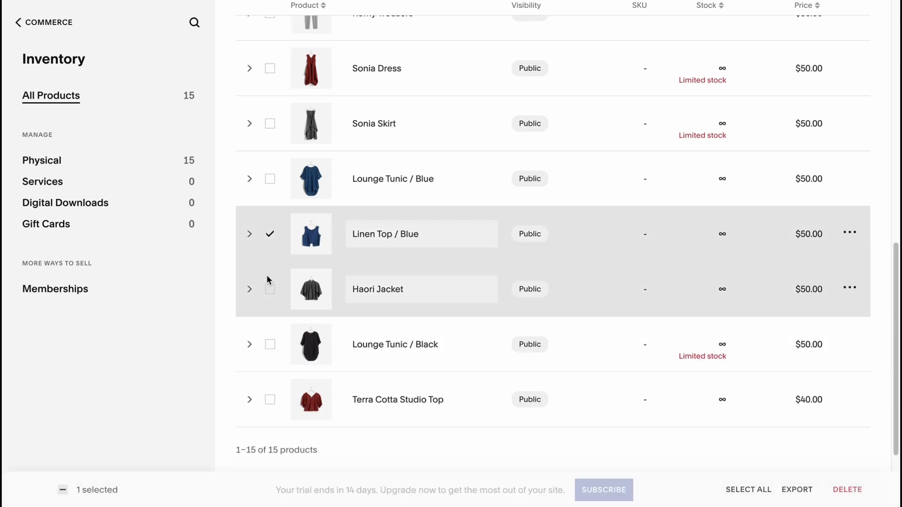
left_click(270, 287)
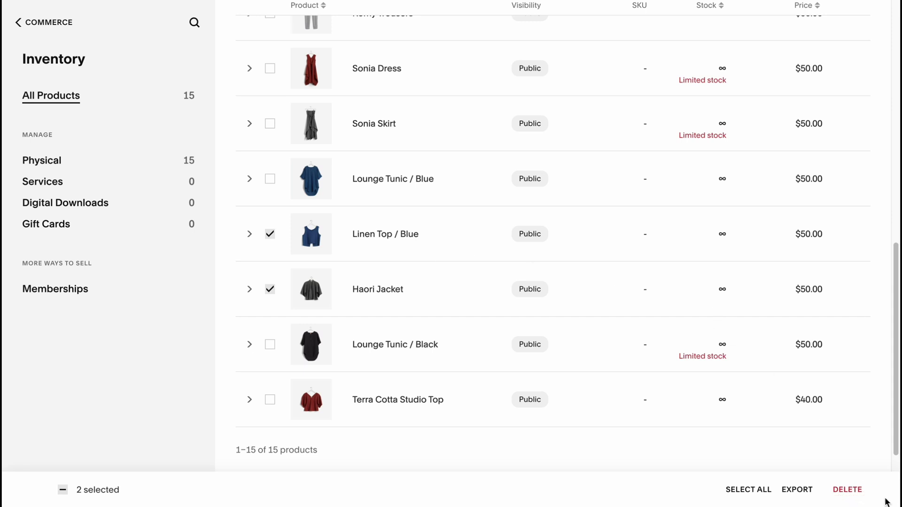
left_click(854, 491)
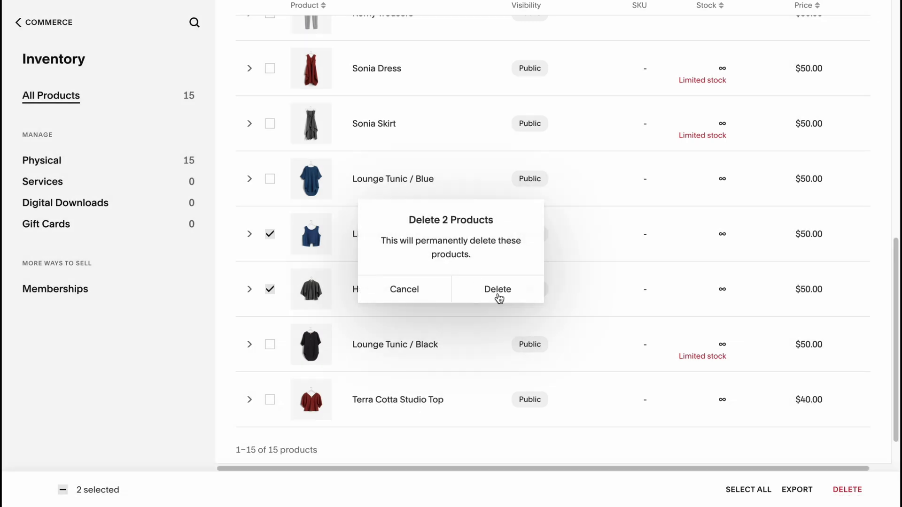
left_click(501, 294)
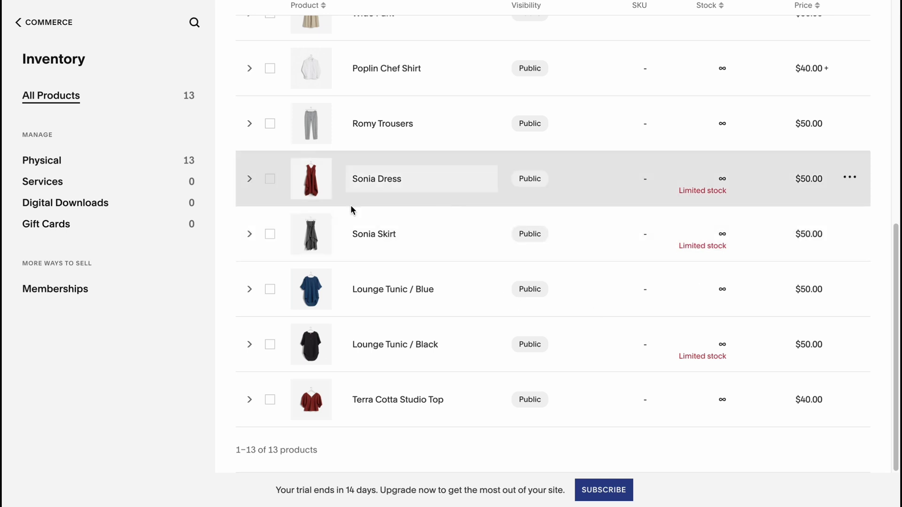
scroll(324, 254, "up", 9)
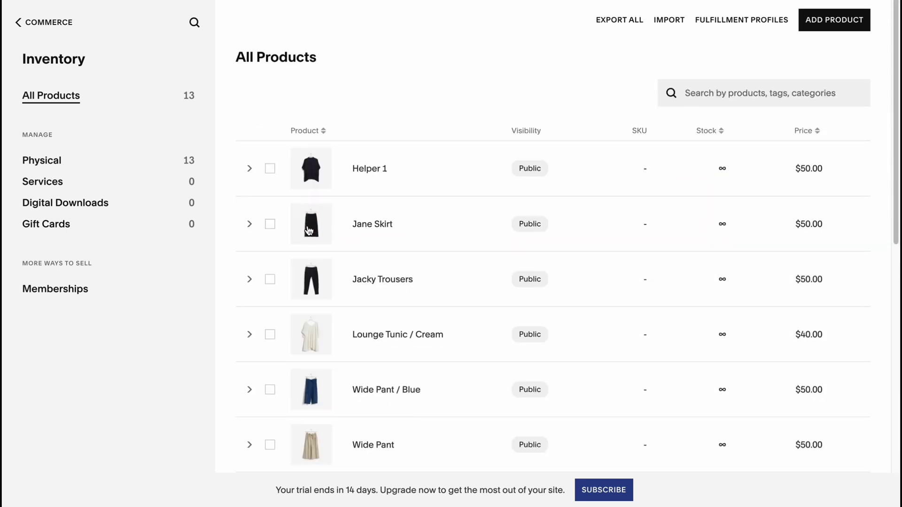
left_click(307, 181)
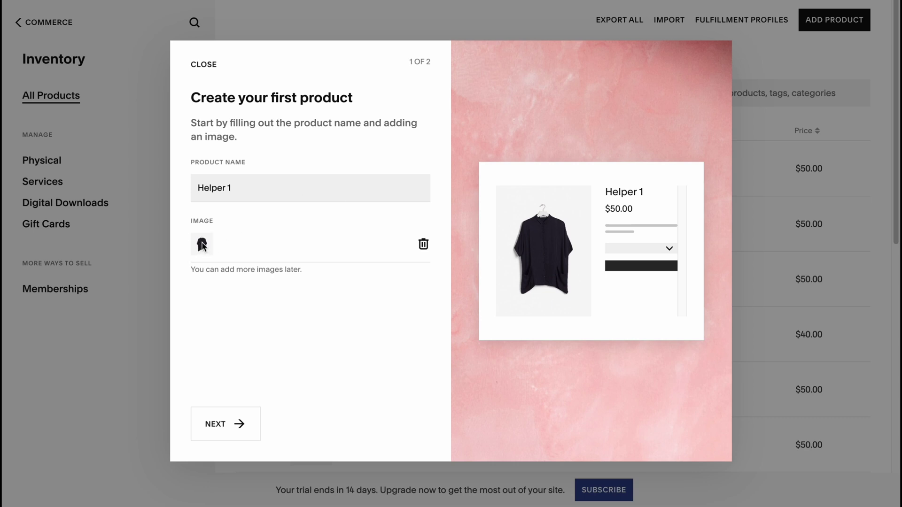
Remove Helper 1's shirt image and browse the empty media library for a replacement.
left_click_drag(249, 188, 312, 99)
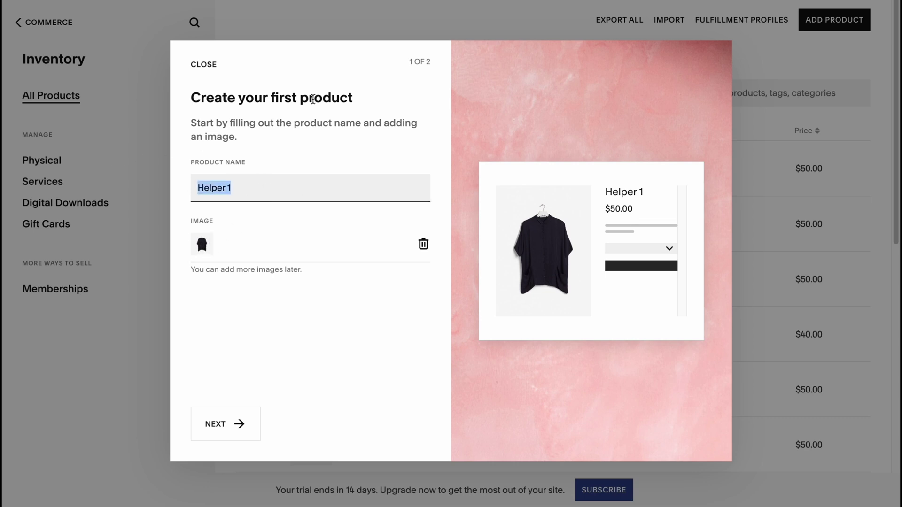
left_click(423, 243)
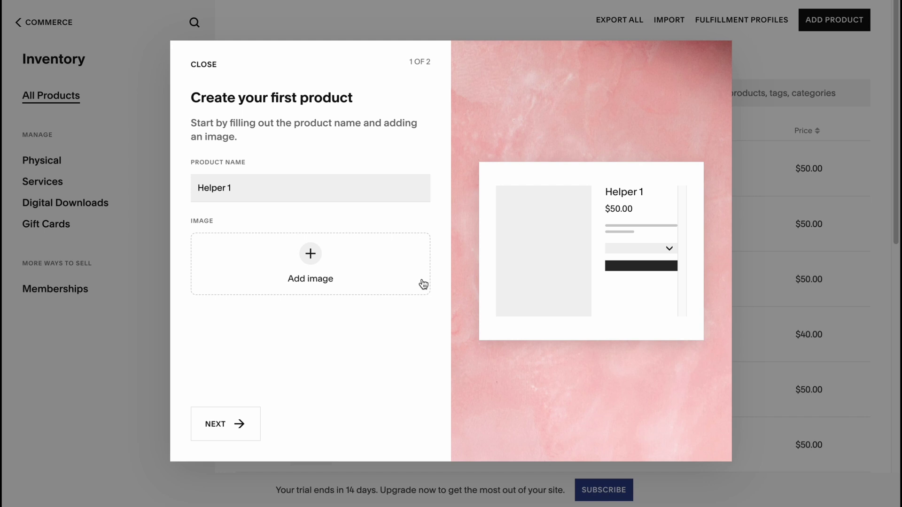
left_click(311, 256)
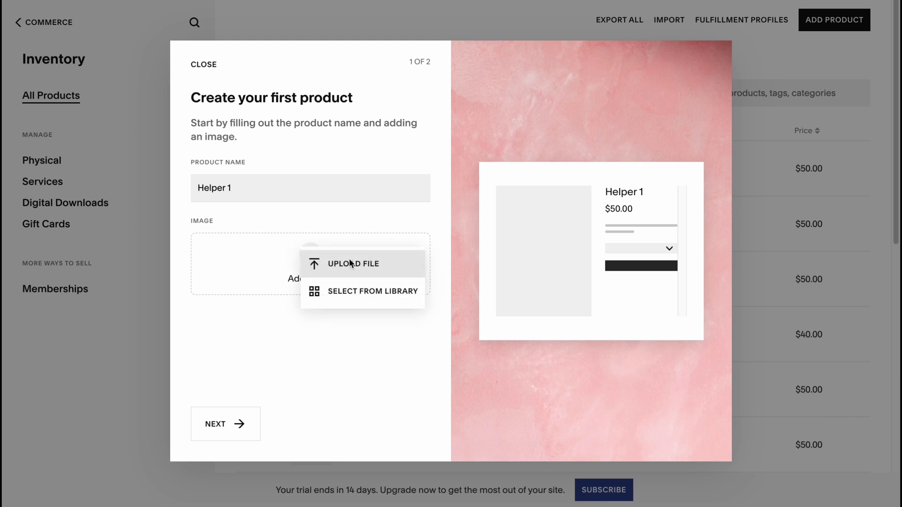
left_click(366, 293)
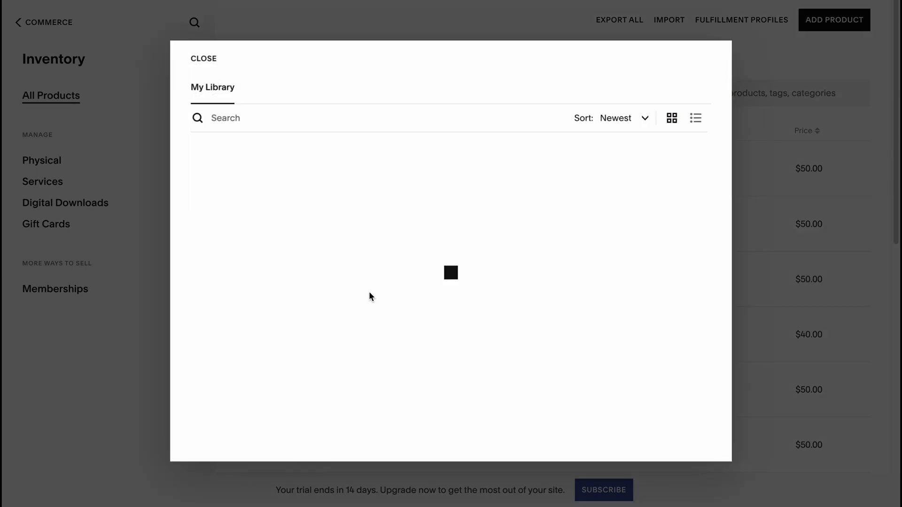
left_click(871, 219)
Step to inventory setup and back, then leave the editor discarding unsaved changes.
left_click(238, 424)
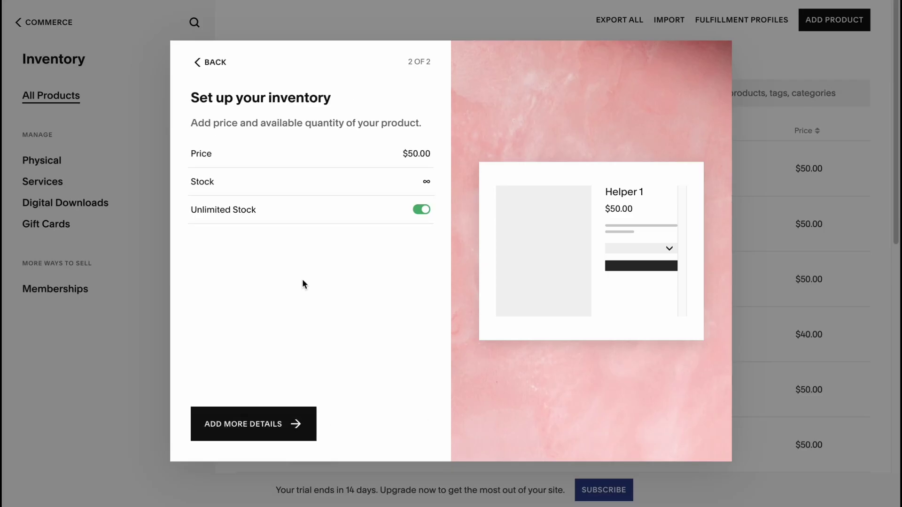
left_click(215, 63)
left_click(212, 66)
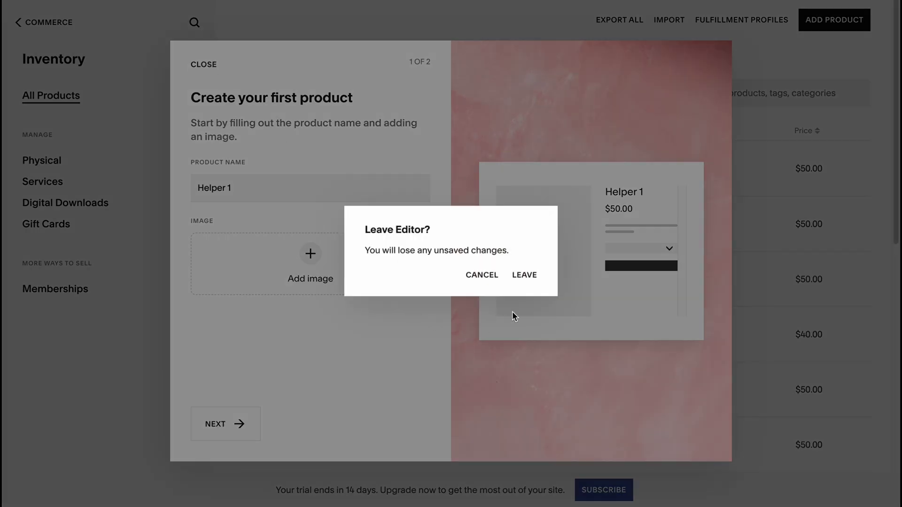
left_click(523, 281)
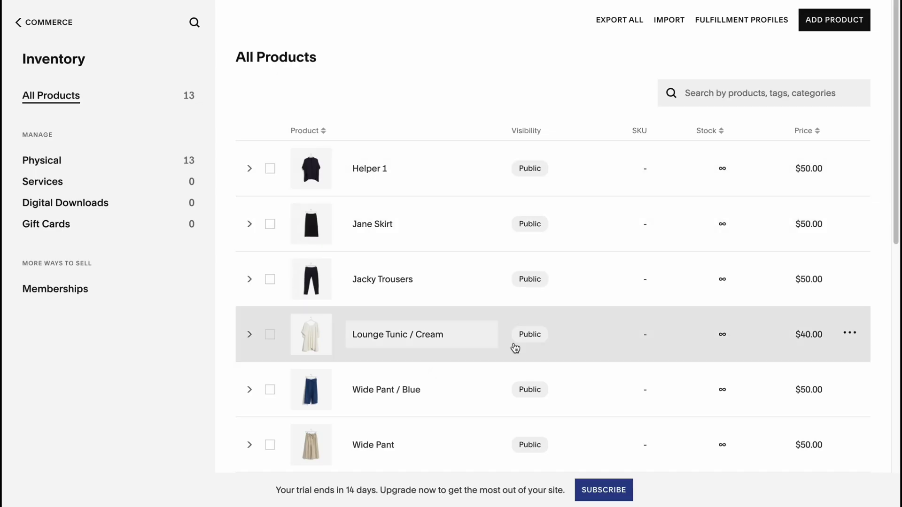
Browse Services and Digital Downloads, add a new digital product, and select its placeholder name.
left_click(52, 189)
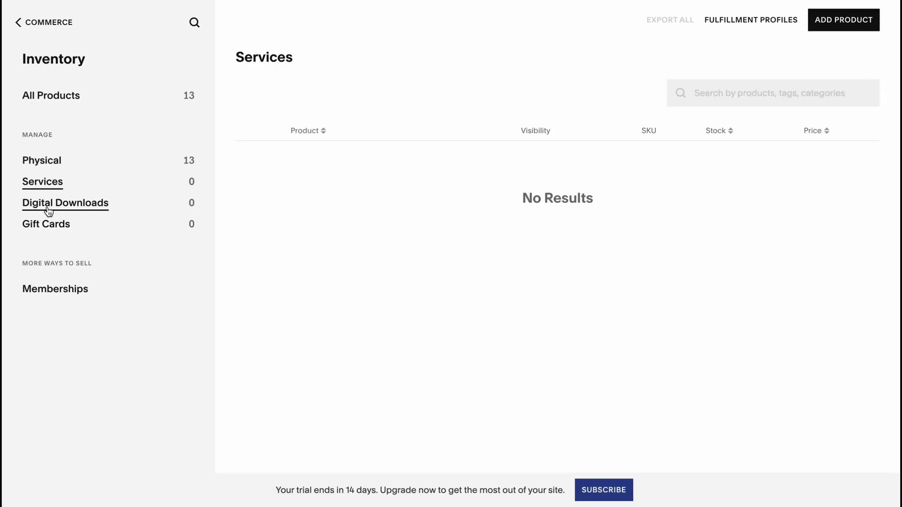
left_click(49, 210)
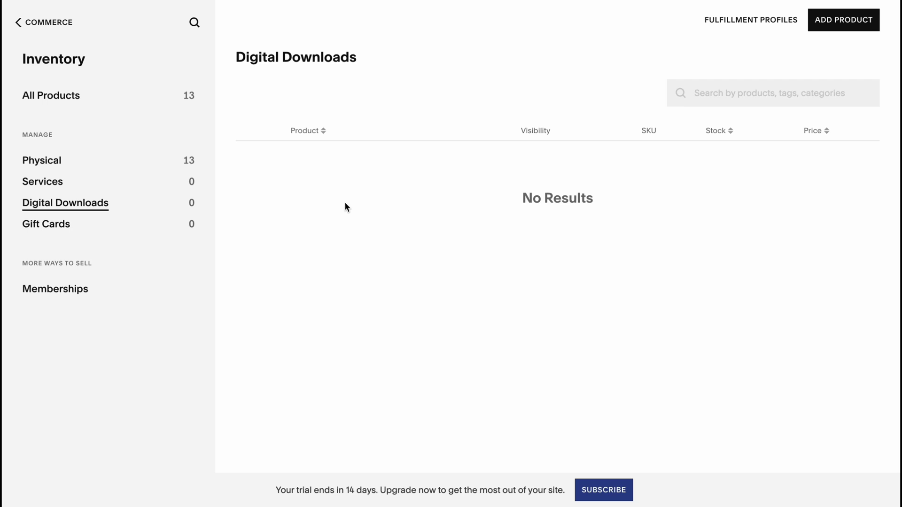
left_click(850, 22)
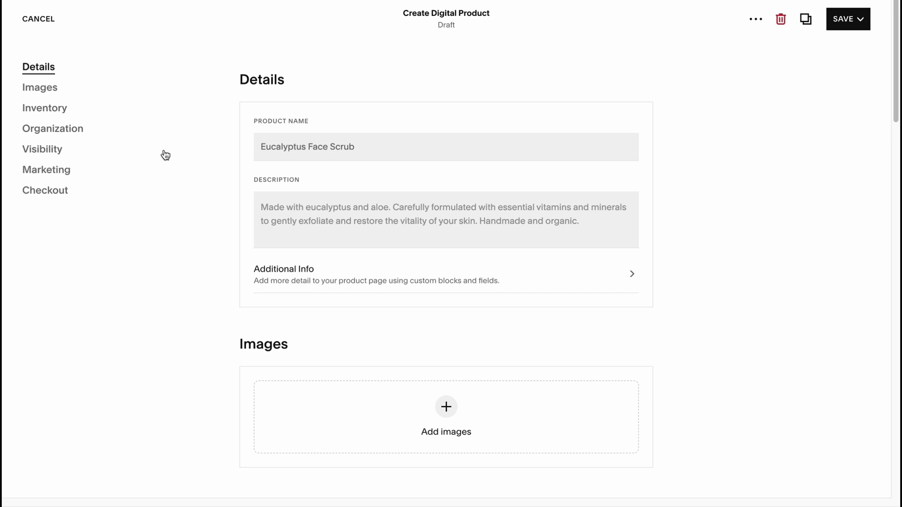
left_click_drag(257, 147, 411, 149)
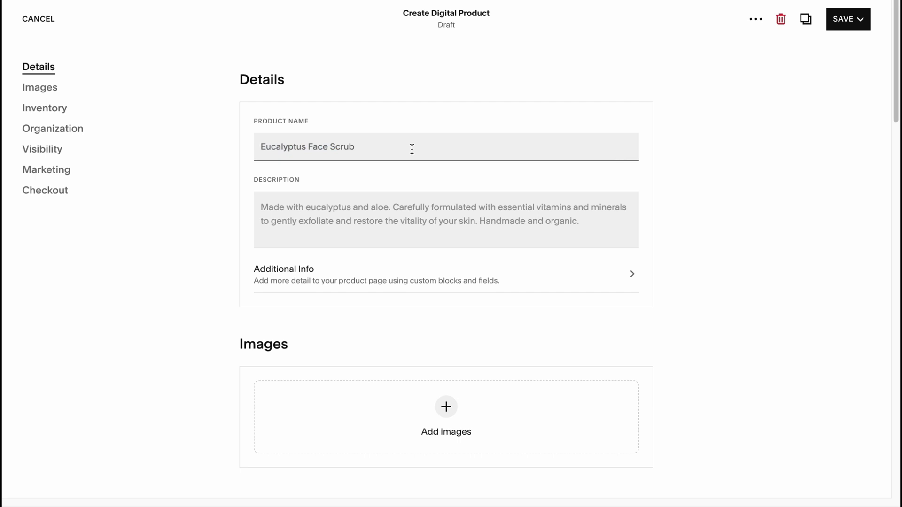
Name the digital product 'Tutoriual' and toggle its on-sale pricing off and back on.
type("Tutoriual")
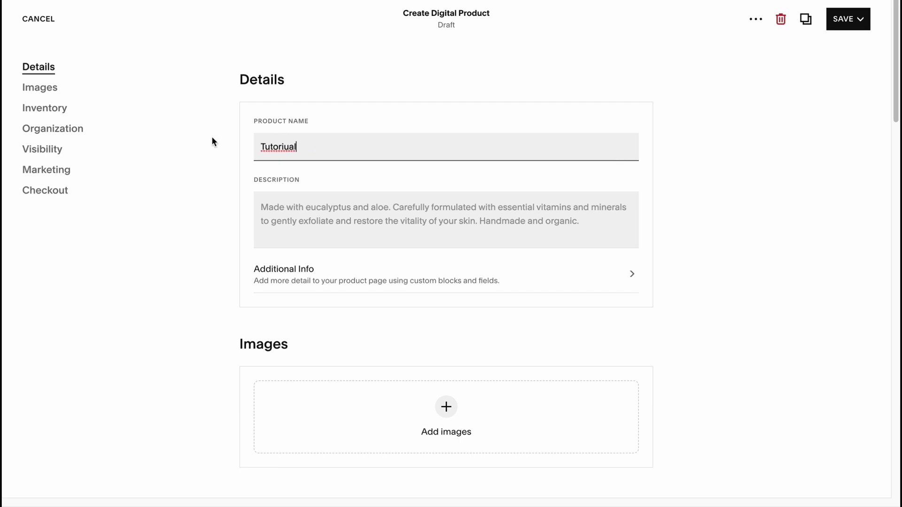
scroll(445, 339, "down", 2)
scroll(478, 305, "down", 3)
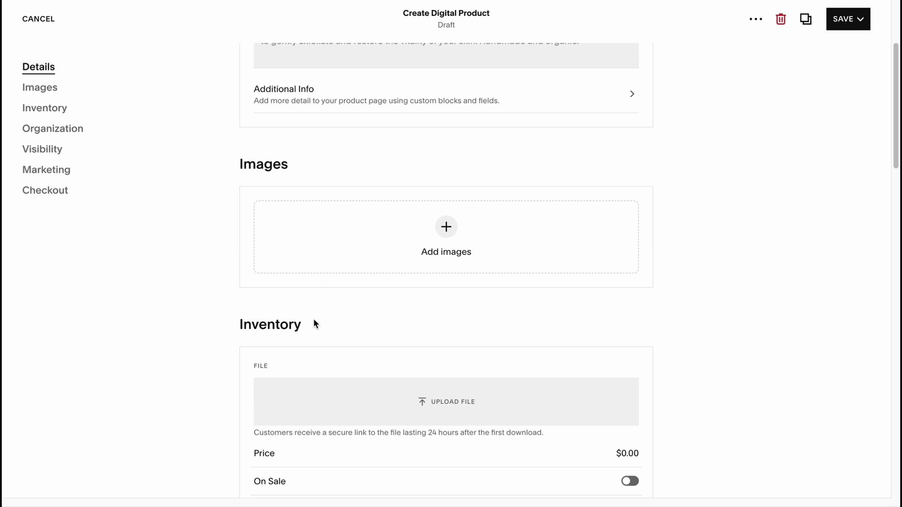
scroll(313, 324, "down", 3)
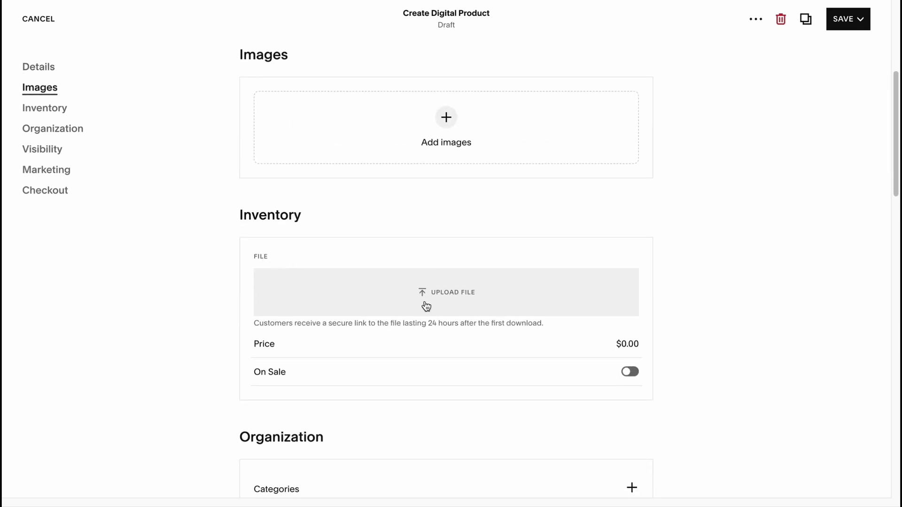
left_click(626, 344)
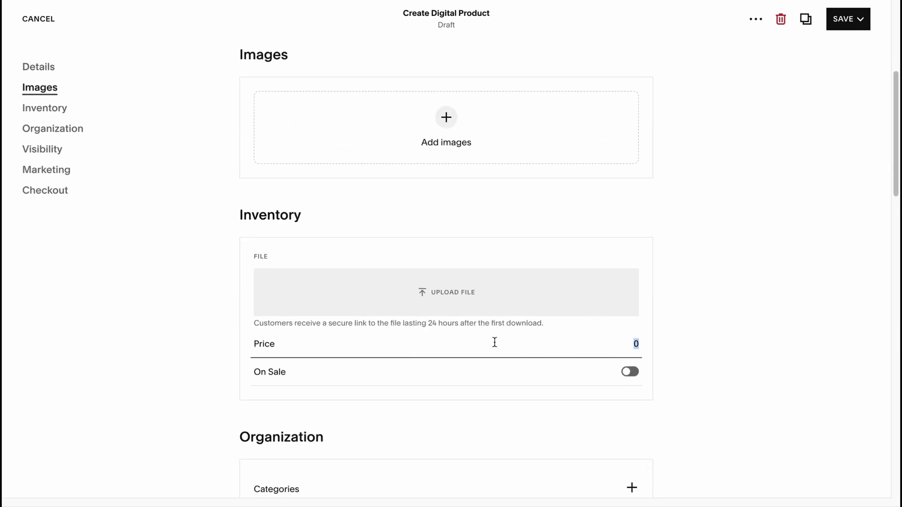
scroll(399, 362, "down", 1)
left_click(630, 345)
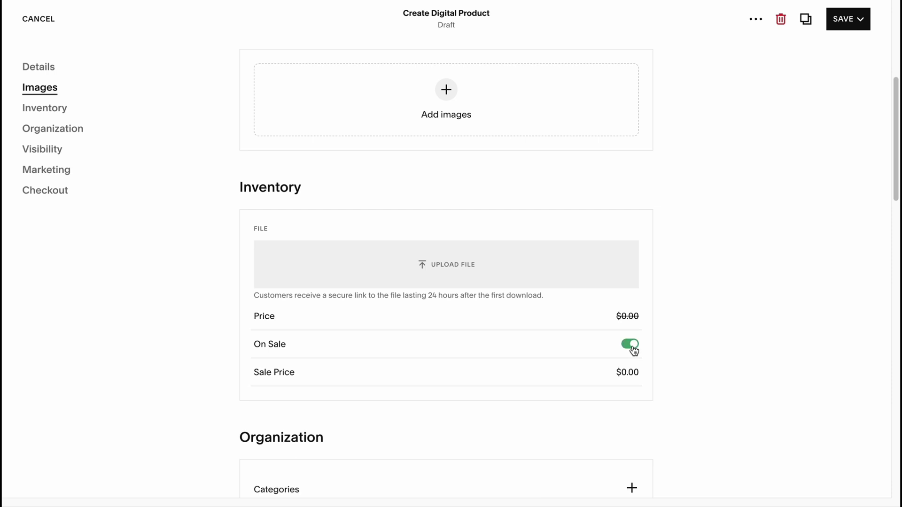
left_click(630, 348)
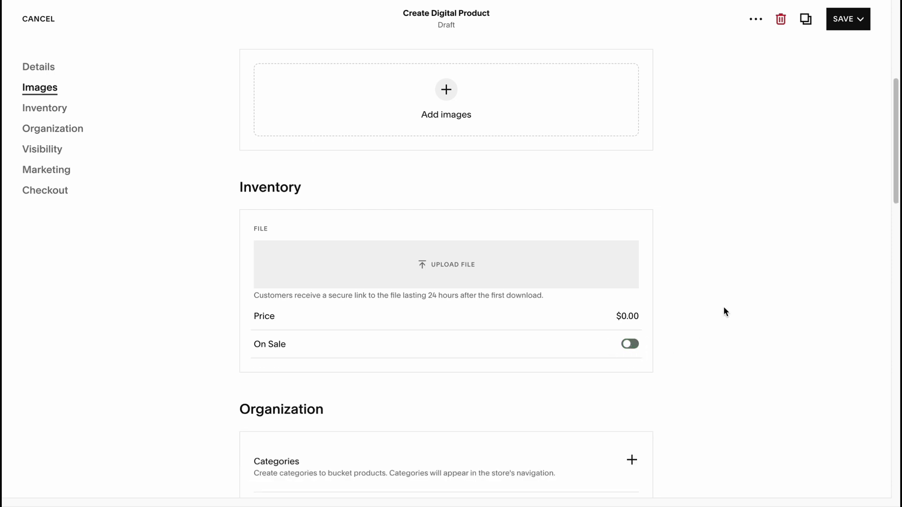
scroll(705, 312, "down", 3)
left_click(630, 252)
Scroll down to Checkout, cancel the draft, and confirm leaving without saving.
scroll(425, 336, "down", 2)
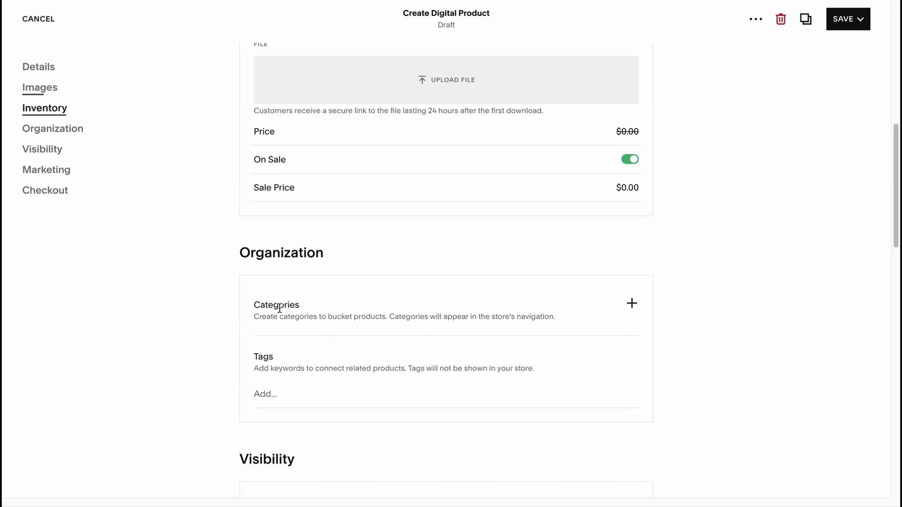
scroll(282, 306, "down", 10)
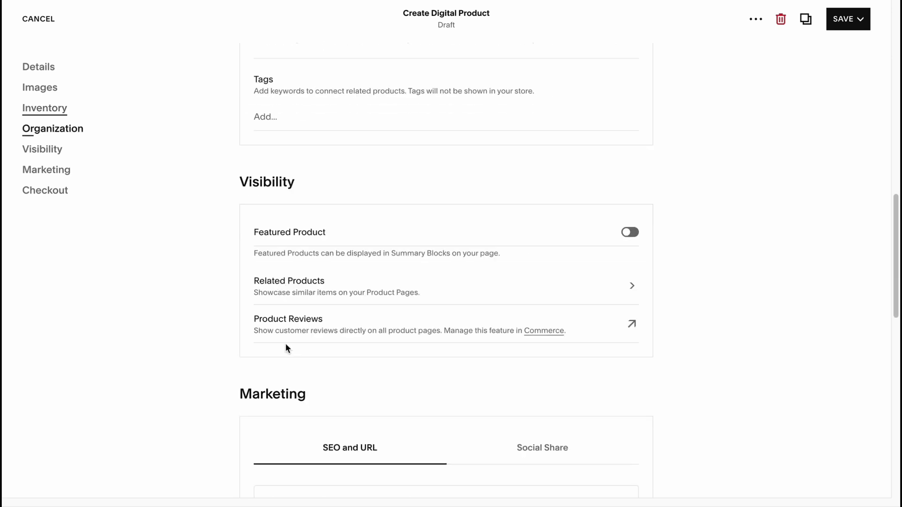
scroll(348, 357, "down", 1)
scroll(331, 390, "down", 4)
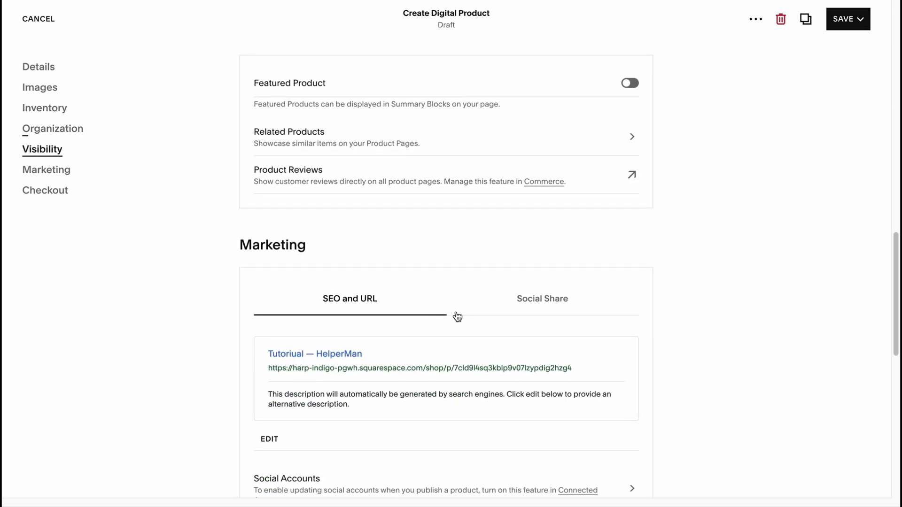
scroll(457, 318, "down", 9)
scroll(458, 318, "down", 1)
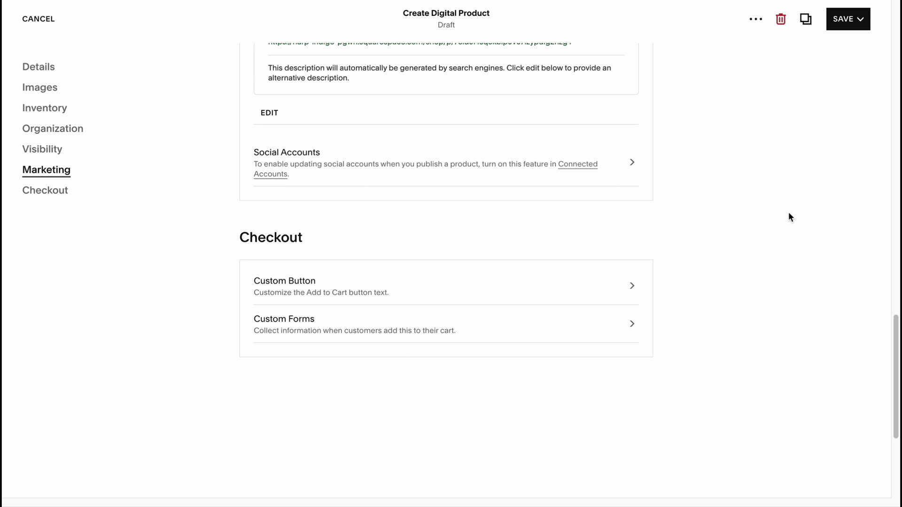
left_click(30, 21)
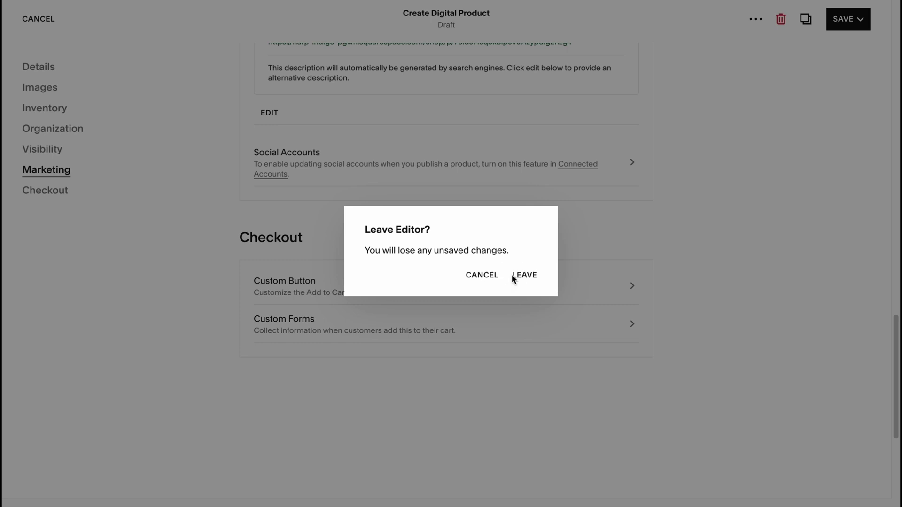
left_click(529, 280)
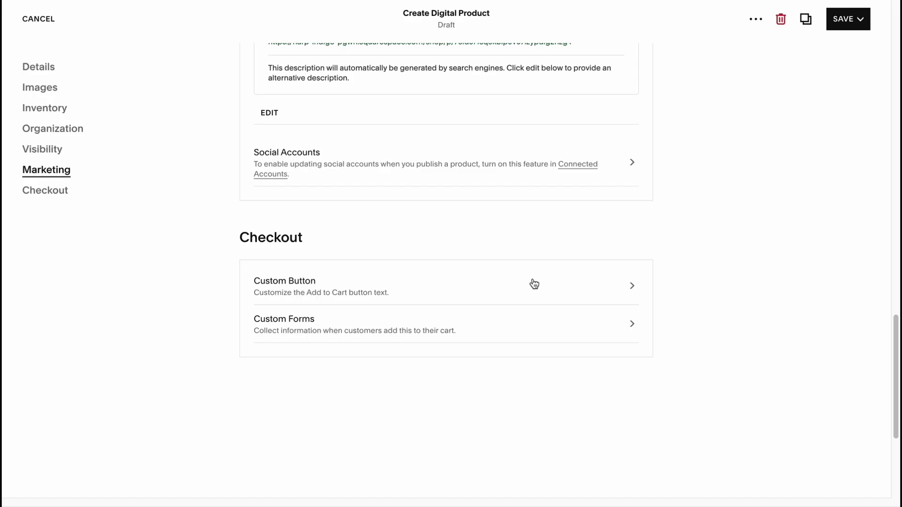
Return to the main dashboard and view the Sales, Traffic and Geography analytics reports.
left_click(47, 21)
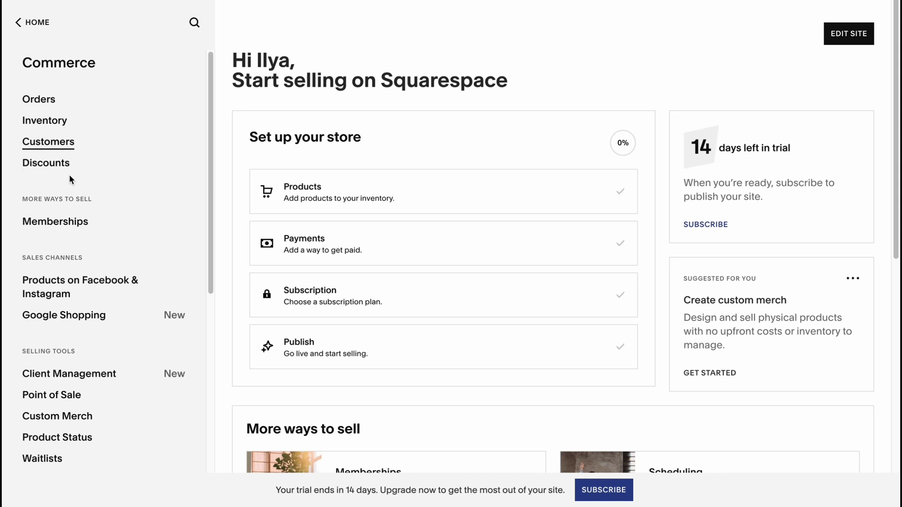
left_click(38, 26)
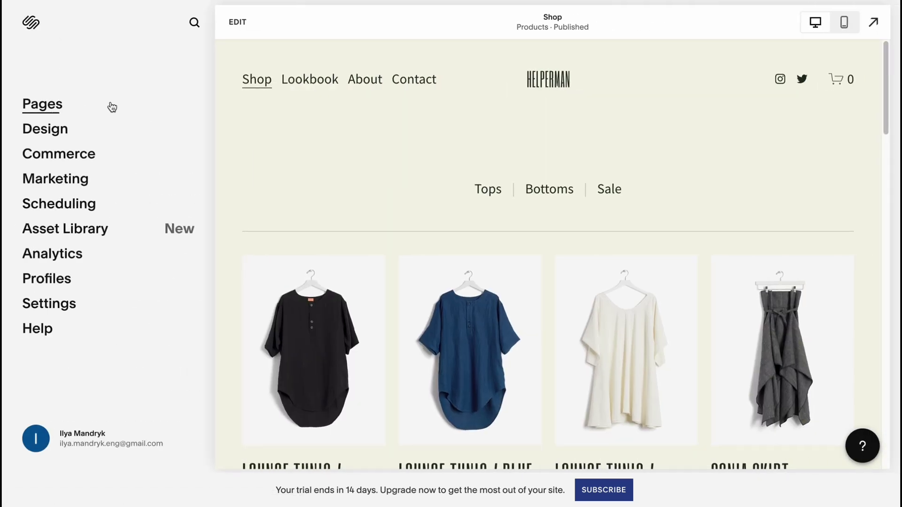
left_click(58, 259)
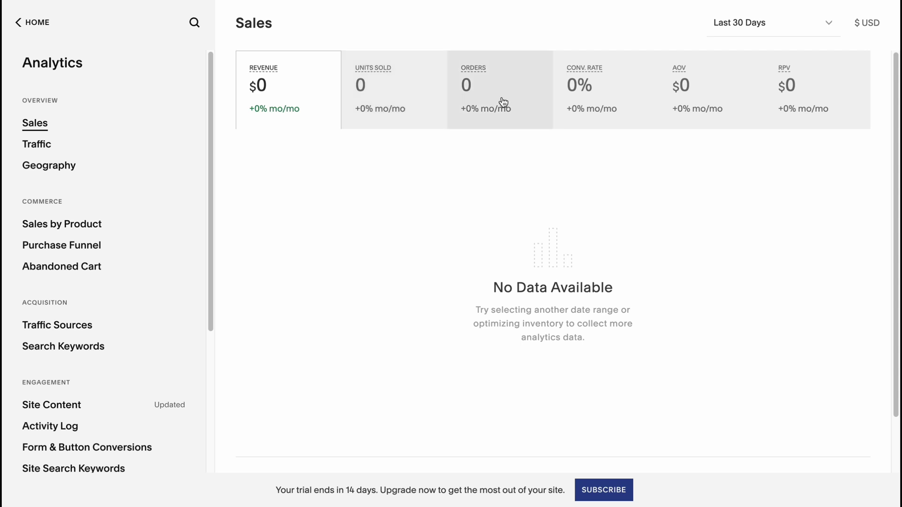
left_click(46, 144)
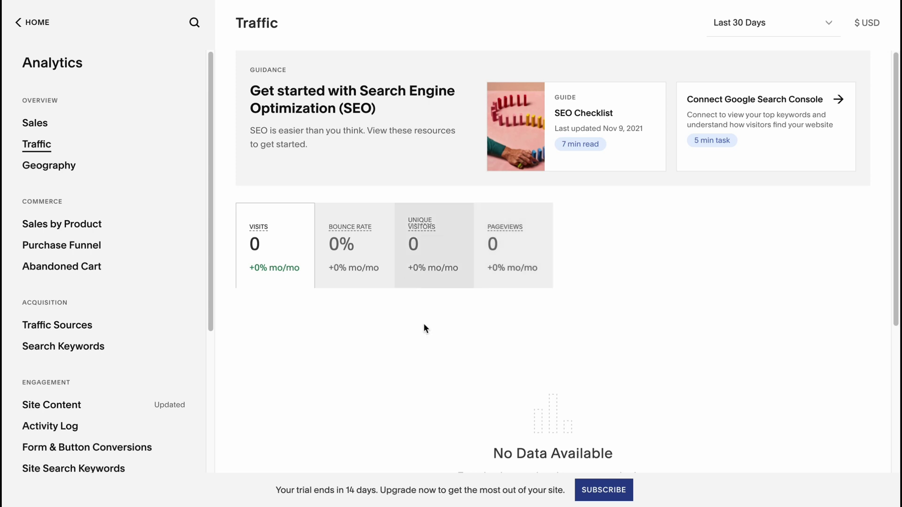
left_click(54, 169)
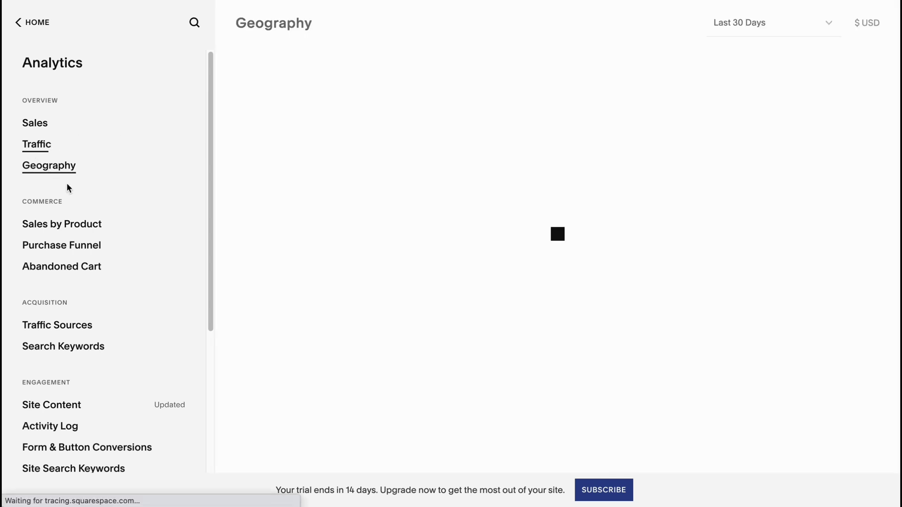
View the Sales by Product, Purchase Funnel, Traffic Sources and Search Keywords reports, then go home.
left_click(104, 234)
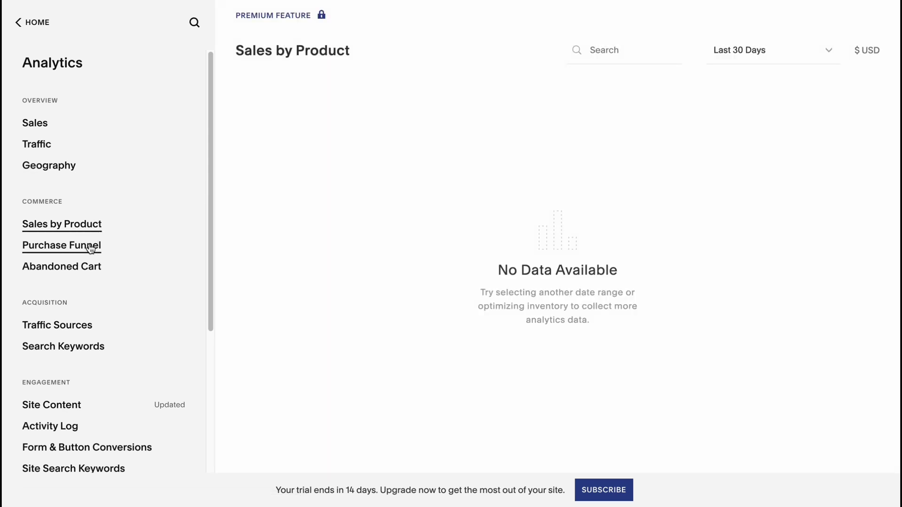
left_click(95, 248)
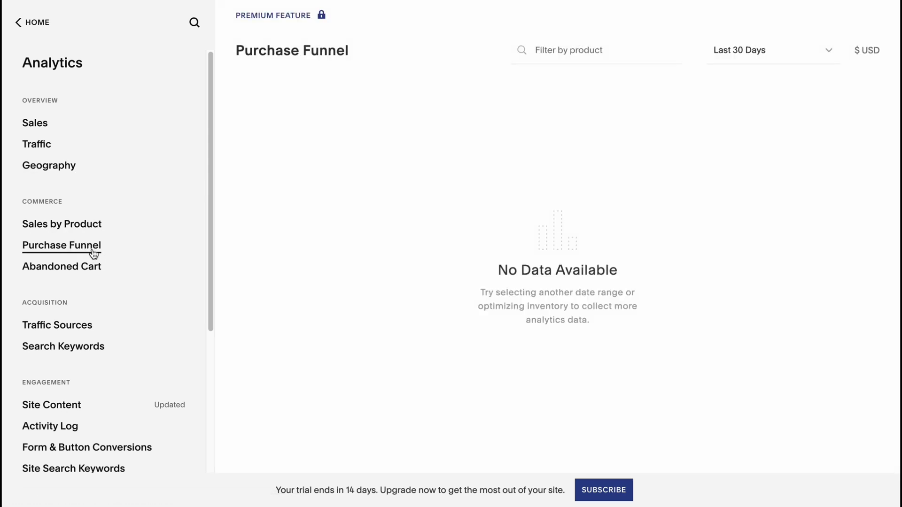
left_click(83, 324)
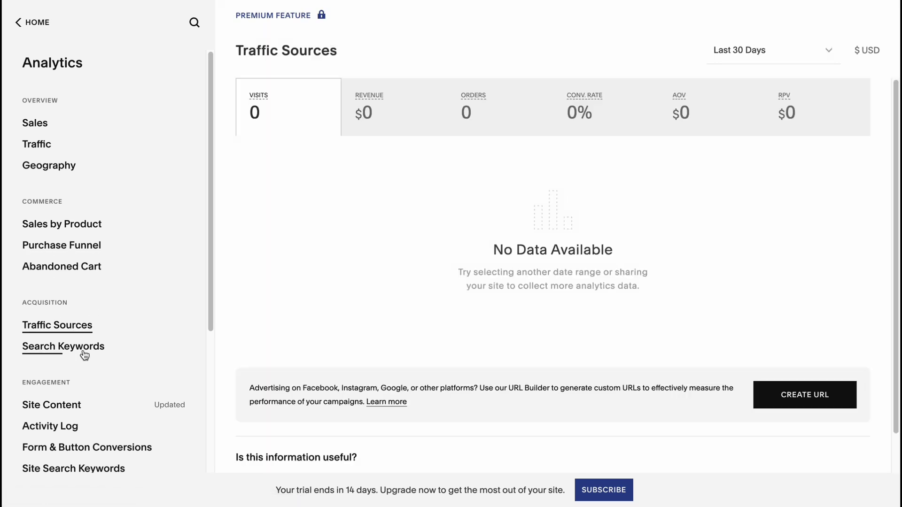
left_click(84, 355)
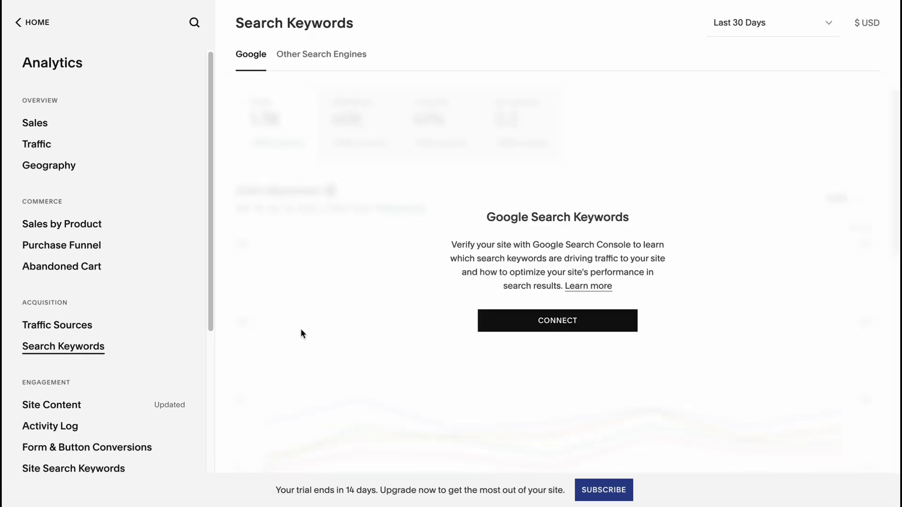
scroll(75, 357, "down", 5)
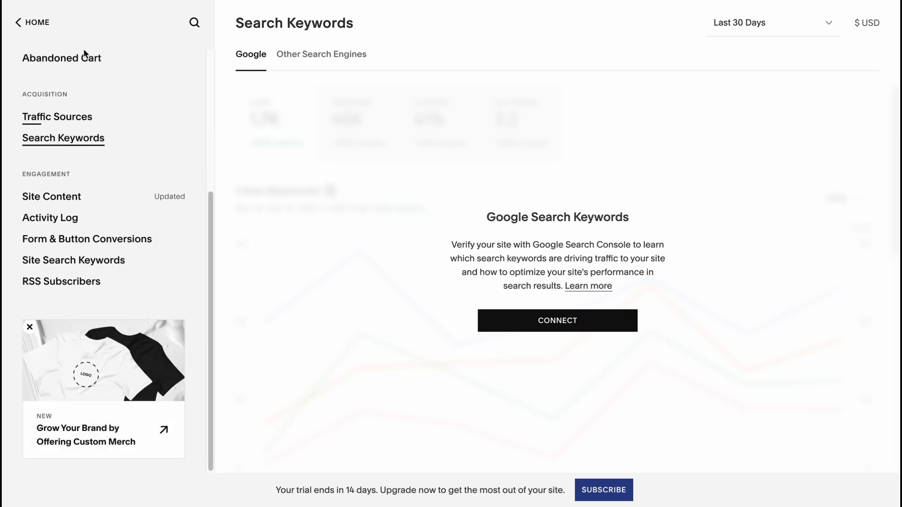
left_click(33, 23)
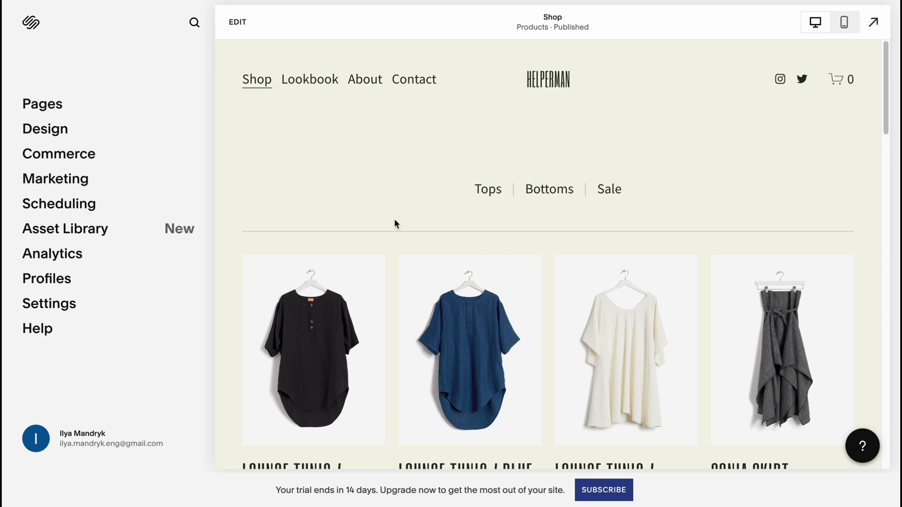
Compare features across Personal $16, Business $23, Commerce Basic $27 and Advanced $49 plans.
left_click(607, 493)
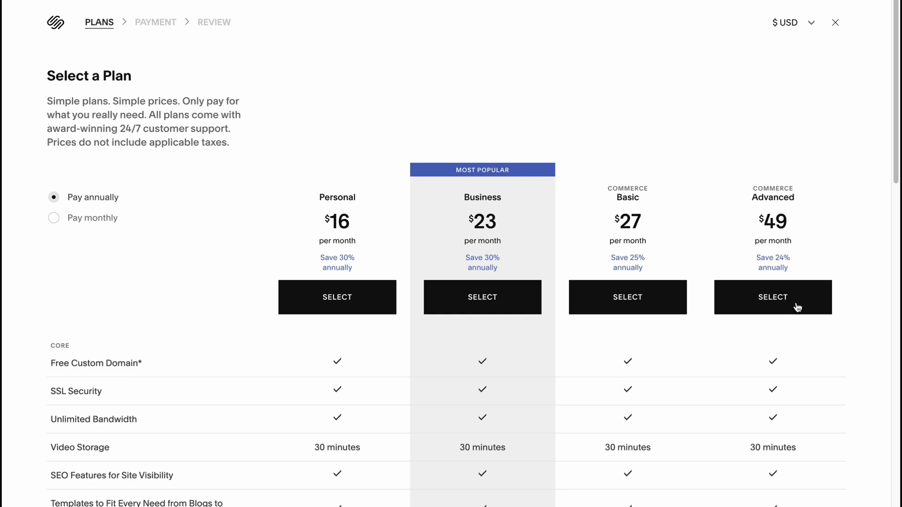
scroll(797, 307, "down", 7)
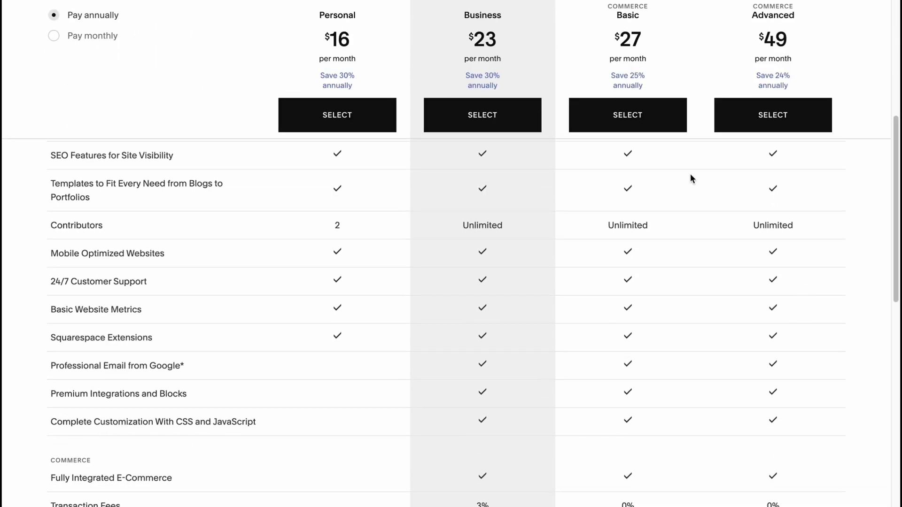
scroll(596, 284, "down", 4)
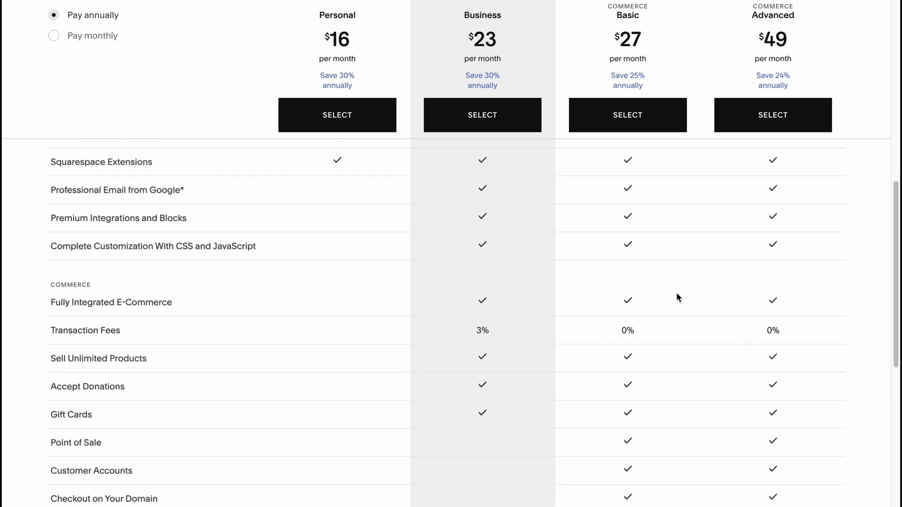
scroll(677, 296, "down", 5)
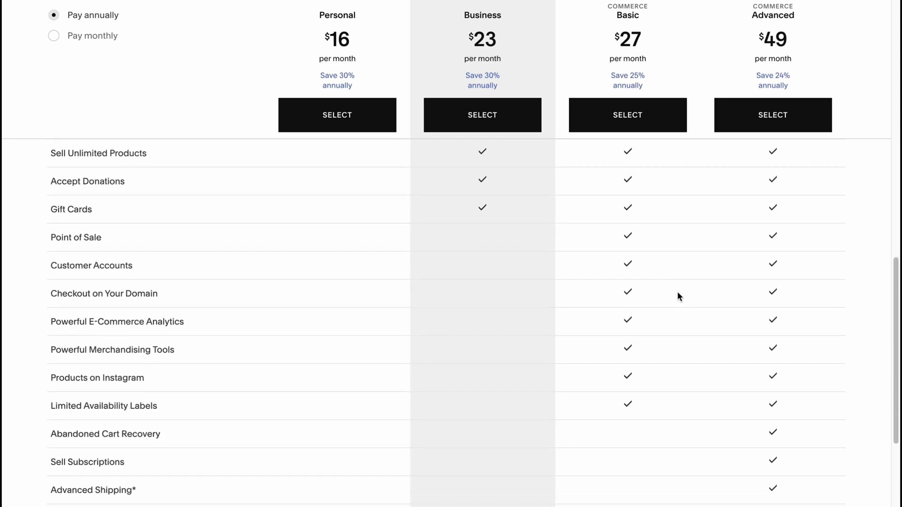
scroll(678, 296, "up", 2)
scroll(677, 296, "down", 6)
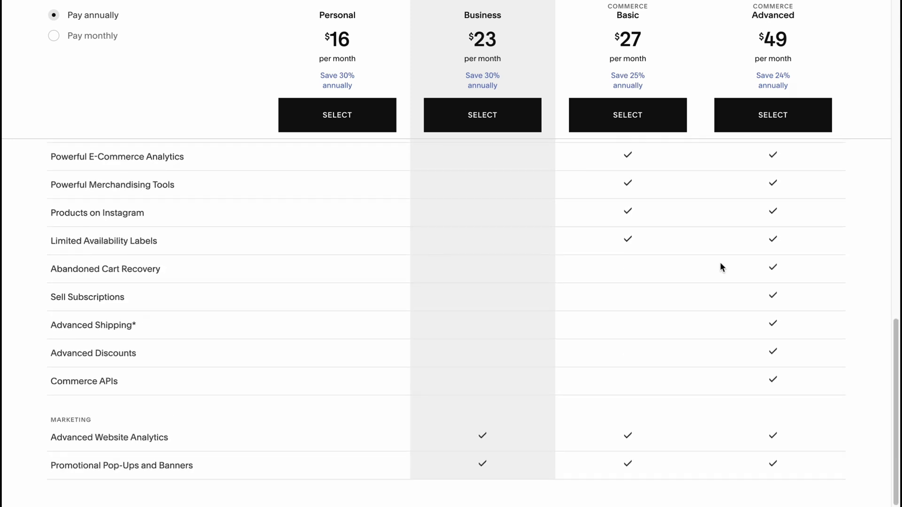
left_click_drag(829, 268, 150, 382)
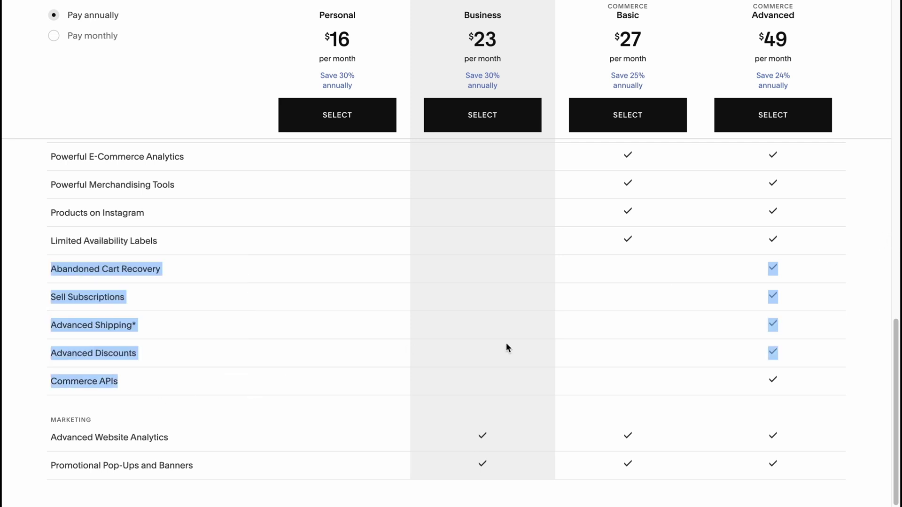
left_click(842, 234)
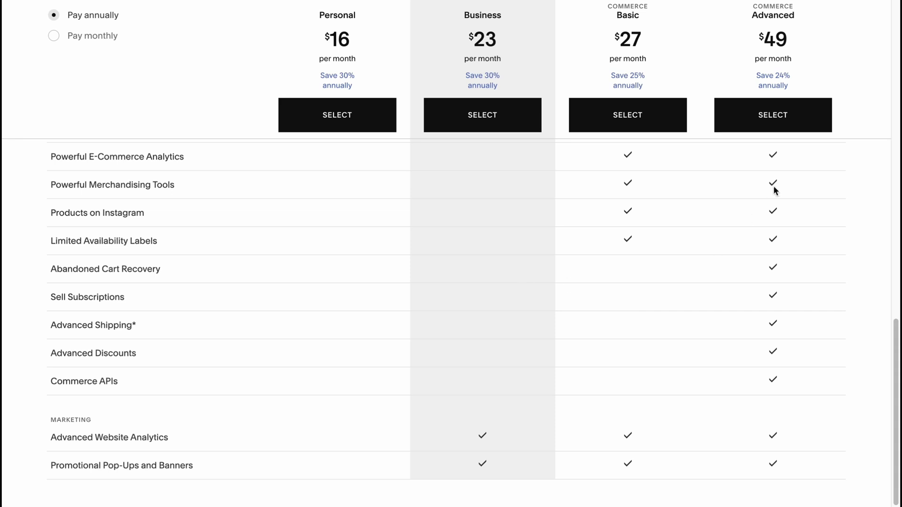
scroll(798, 197, "up", 15)
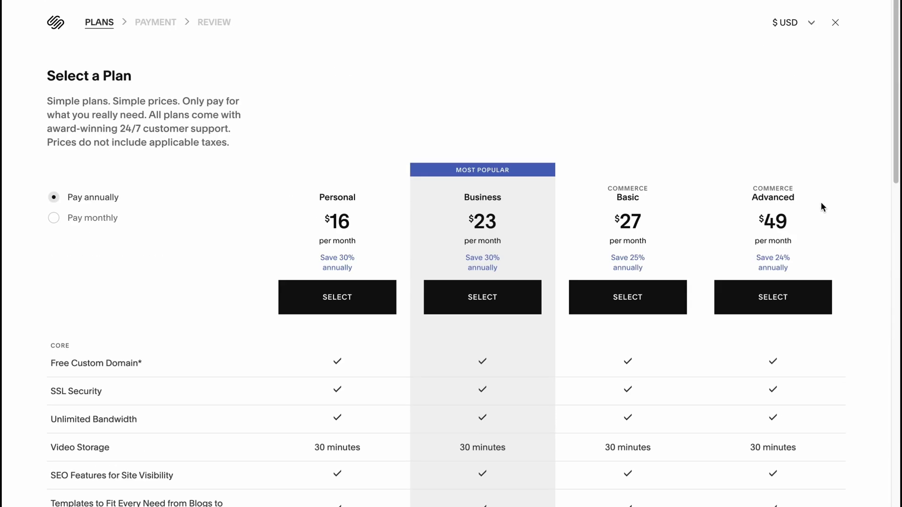